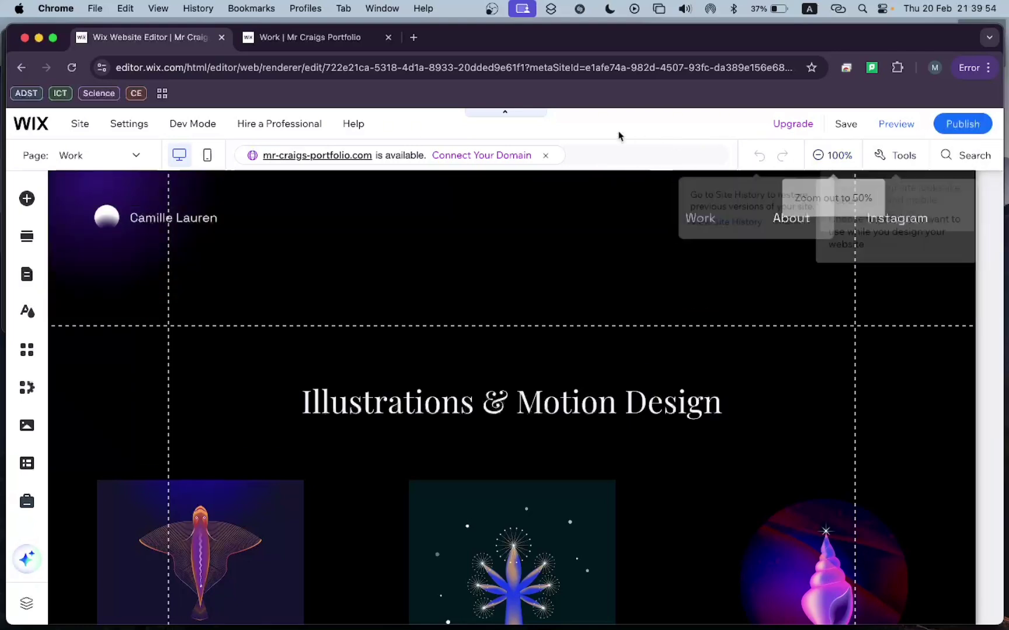
Step: Look over the published portfolio site in its browser tab, compare it with the editor, and close the published tab
click(359, 46)
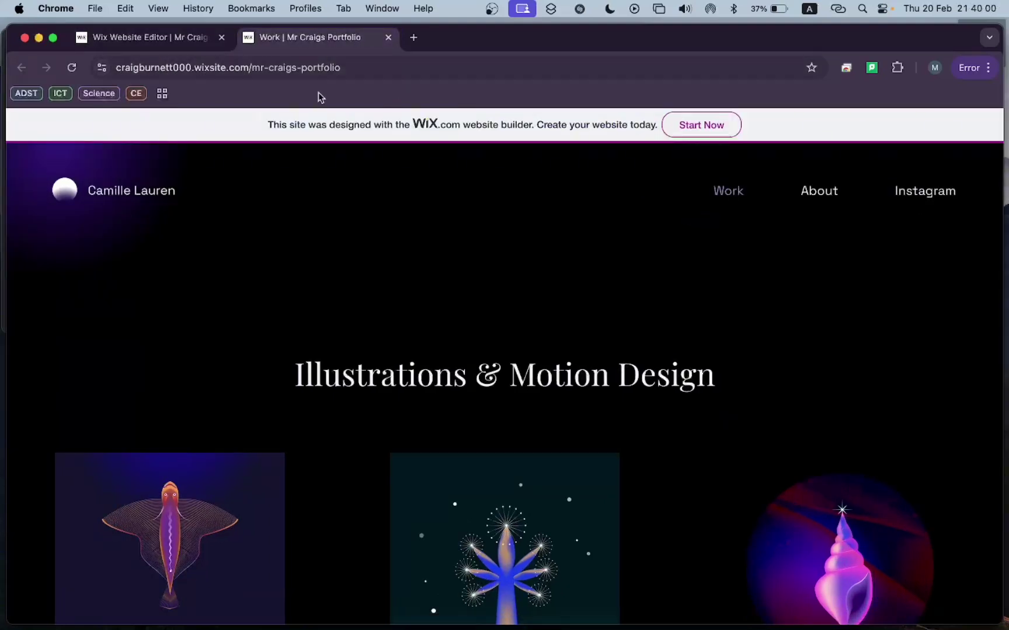
scroll(565, 289, down, 1)
scroll(563, 289, down, 2)
scroll(563, 288, up, 3)
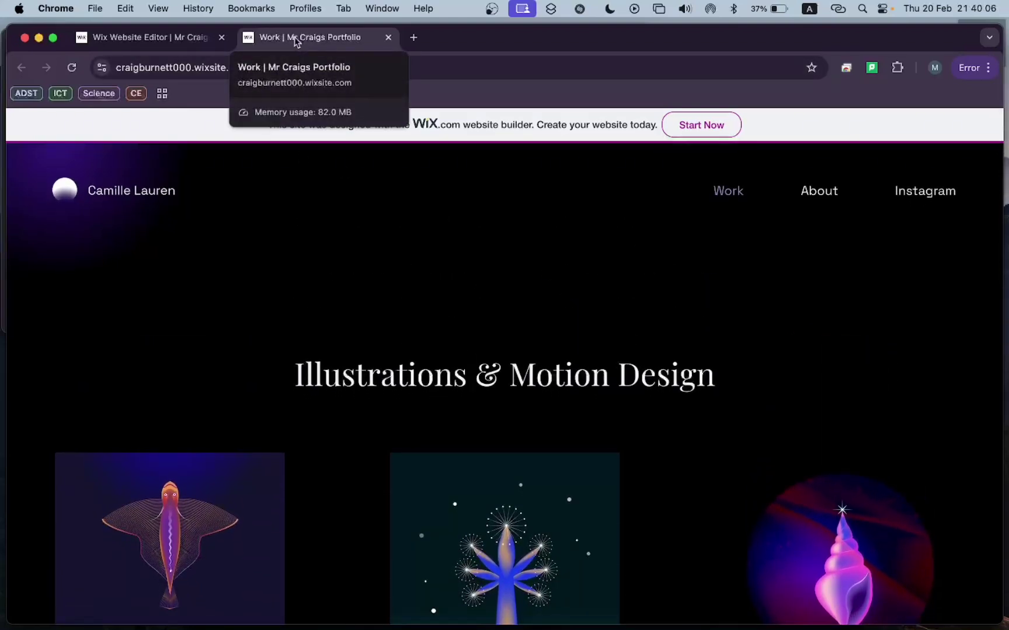
click(174, 38)
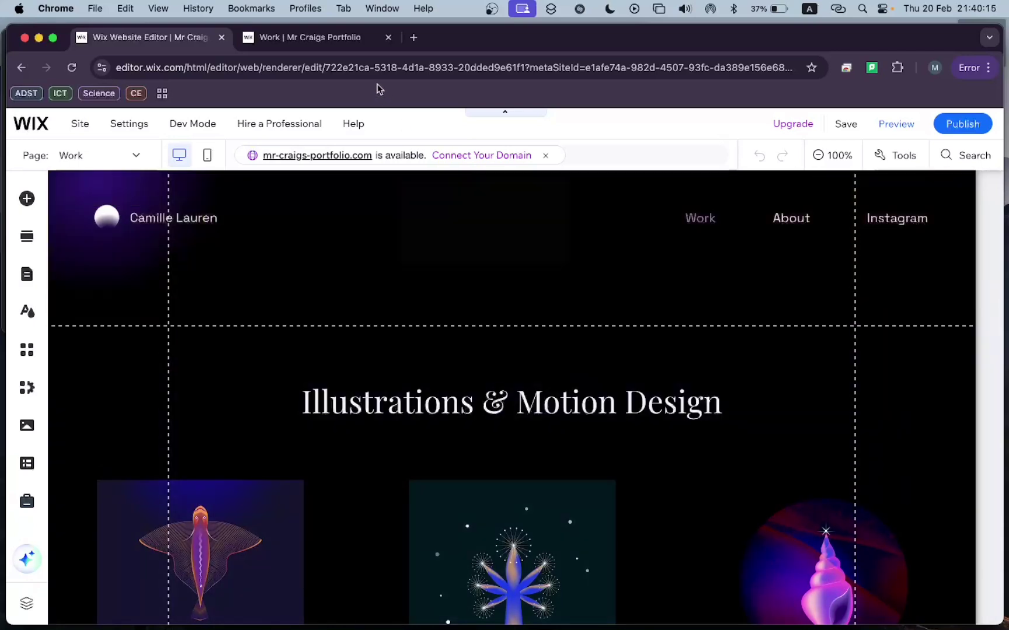
click(357, 44)
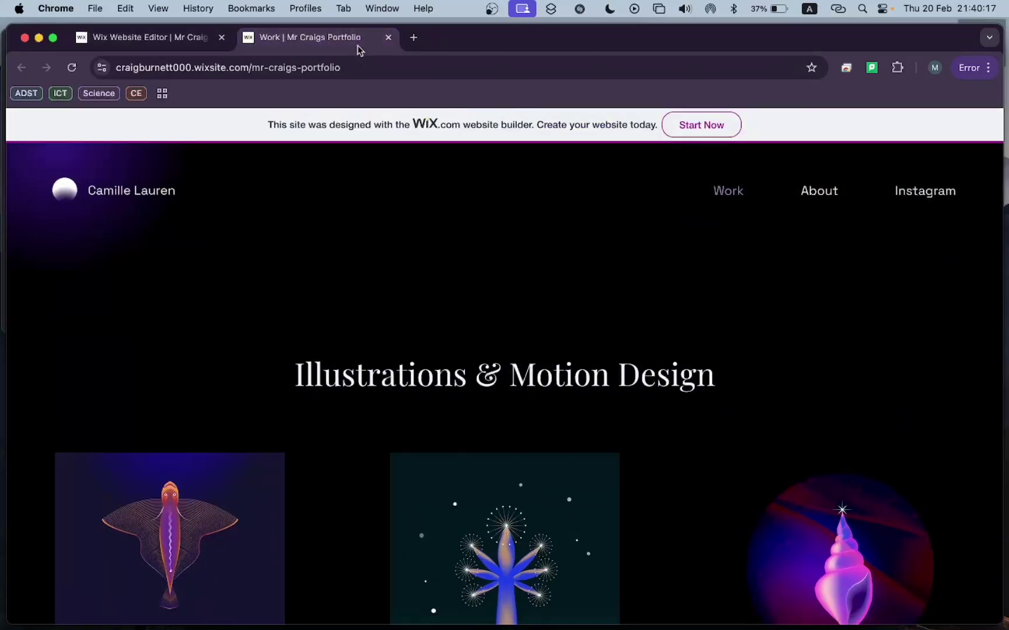
click(388, 37)
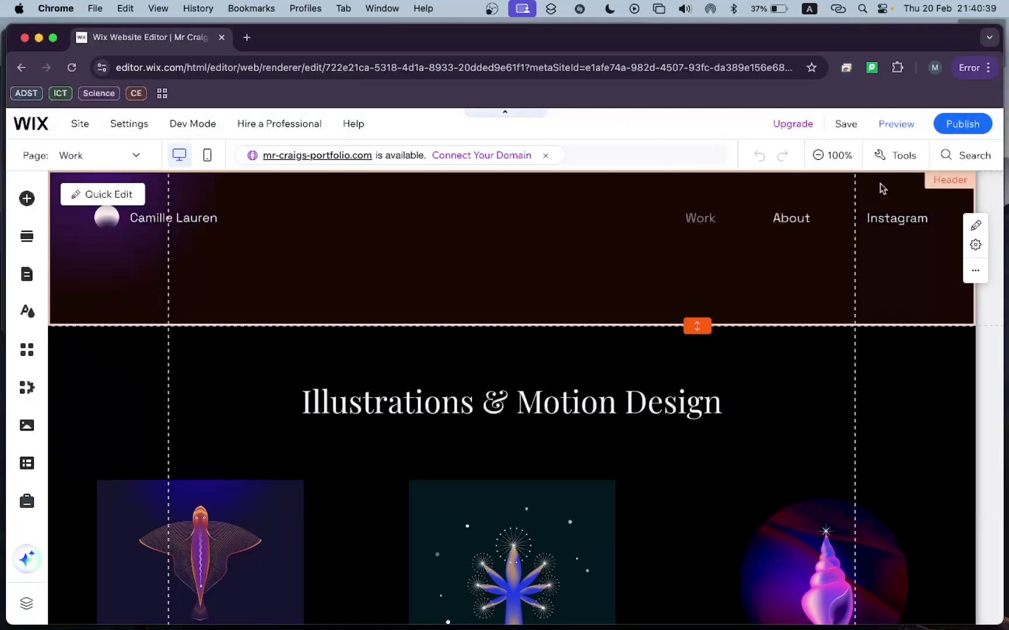
Step: View the live site from the publish options, look through its artwork gallery, and return to the website editor
mouse_move(961, 137)
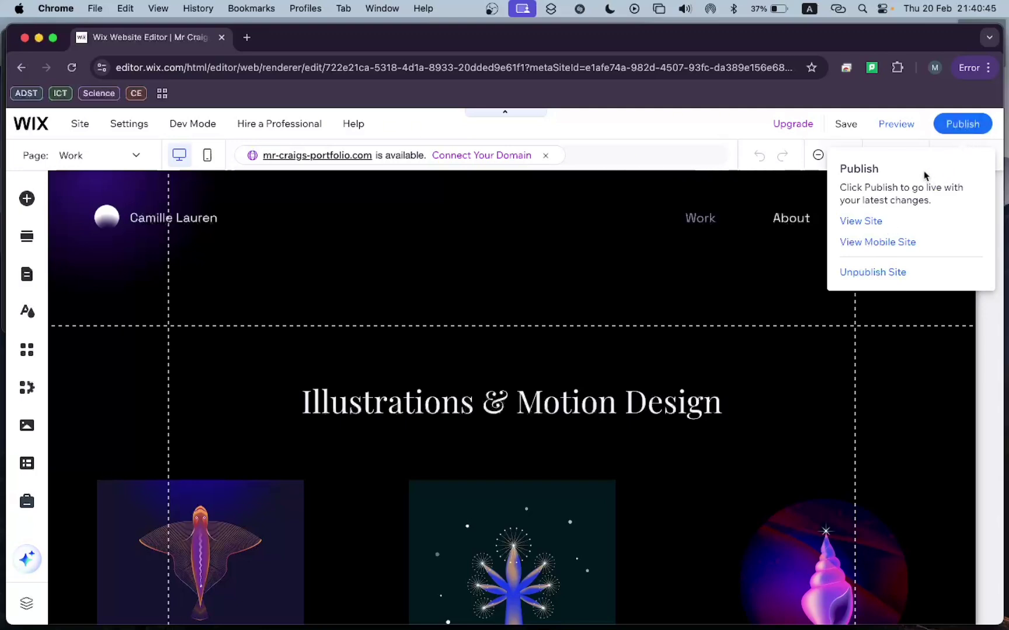
click(868, 223)
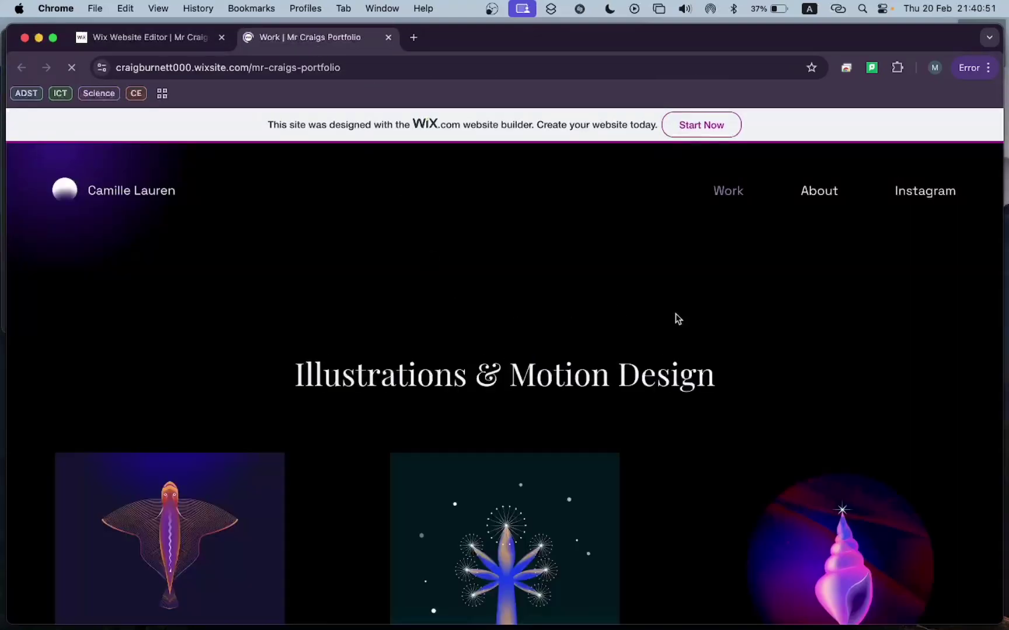
scroll(677, 319, down, 10)
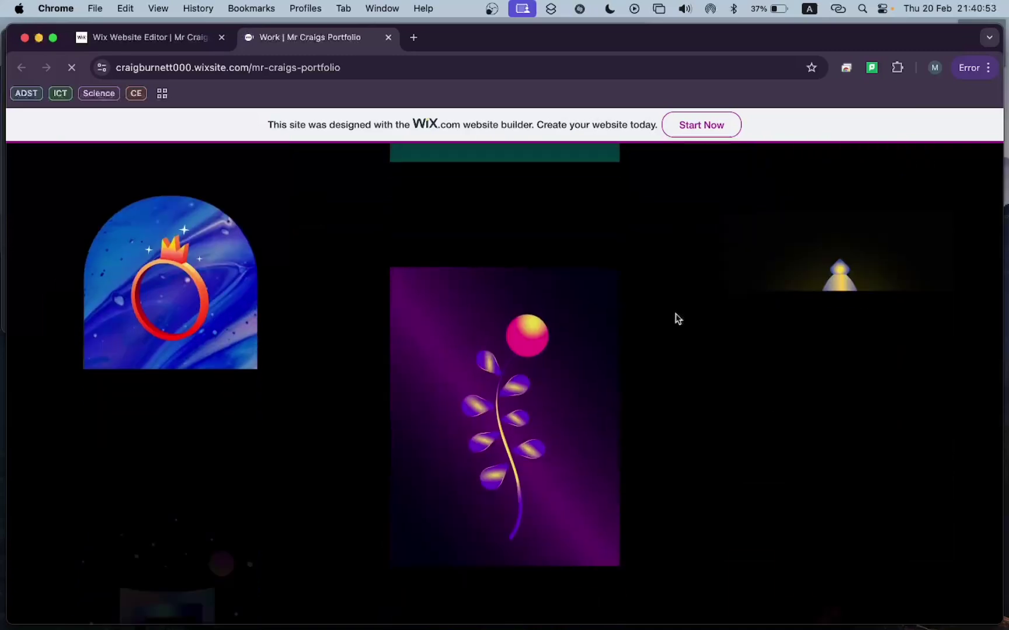
scroll(678, 319, down, 10)
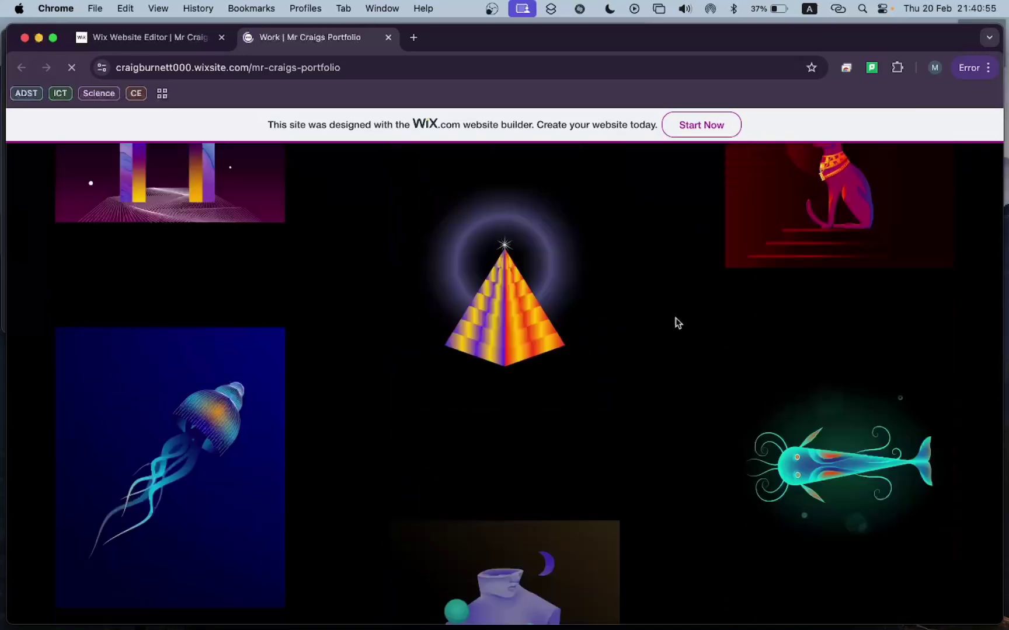
click(167, 39)
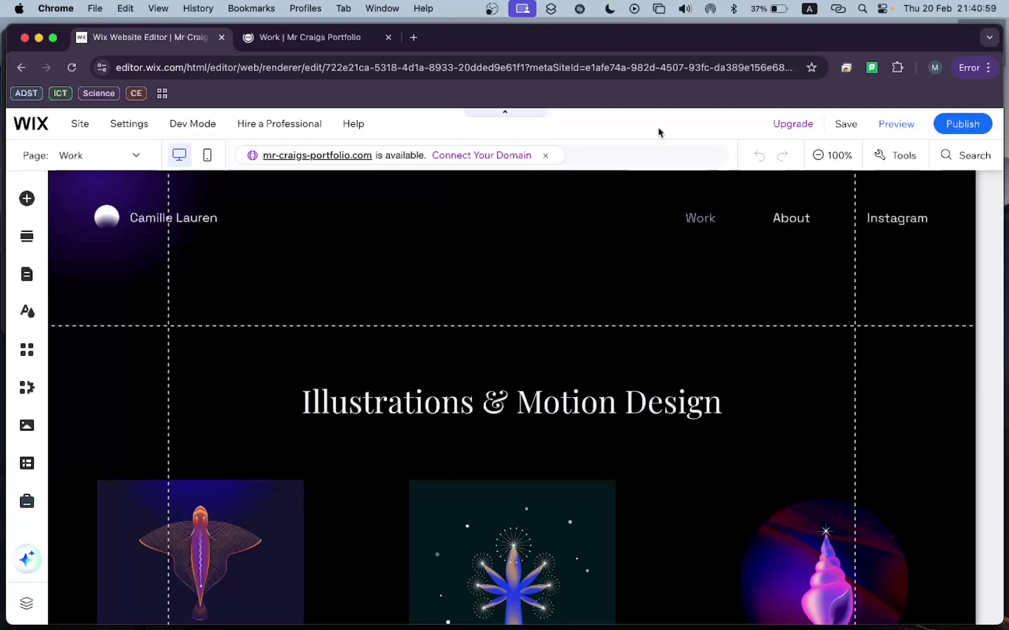
Step: Check the Work page's mobile layout and return to the desktop layout
click(473, 275)
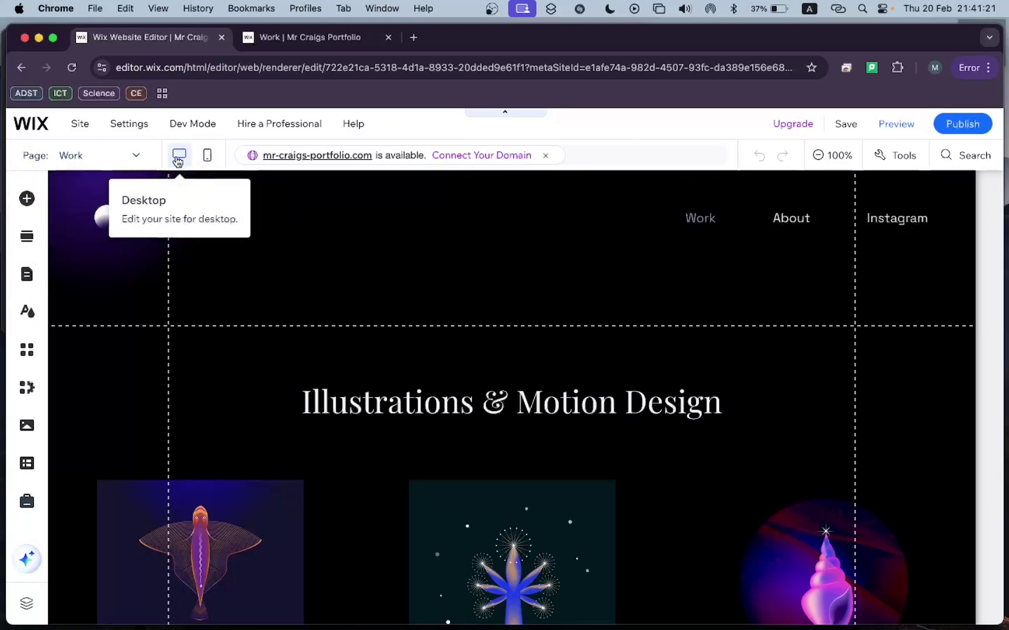
click(209, 158)
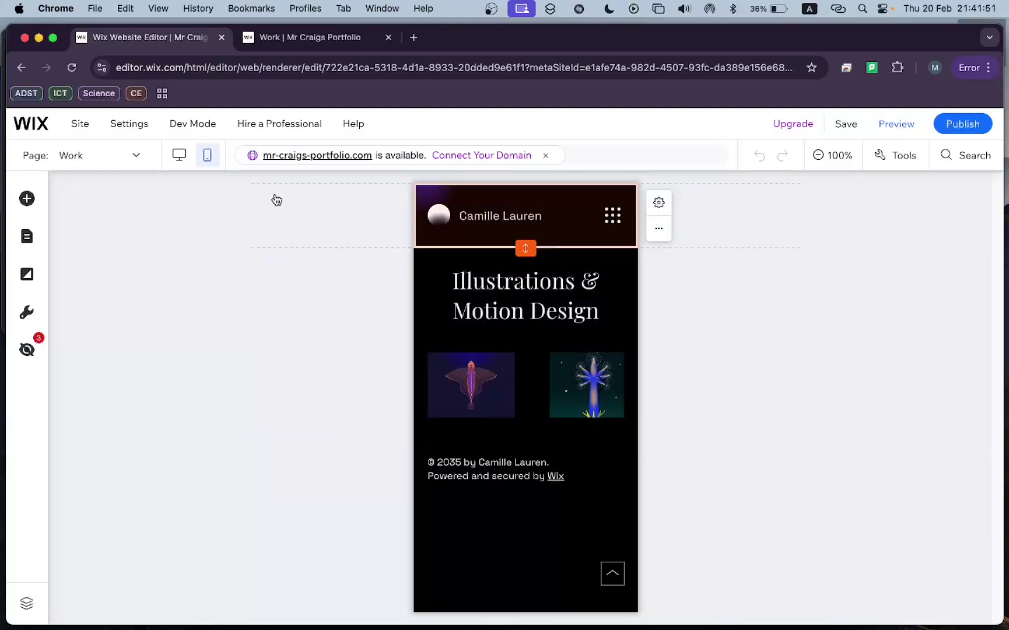
click(183, 163)
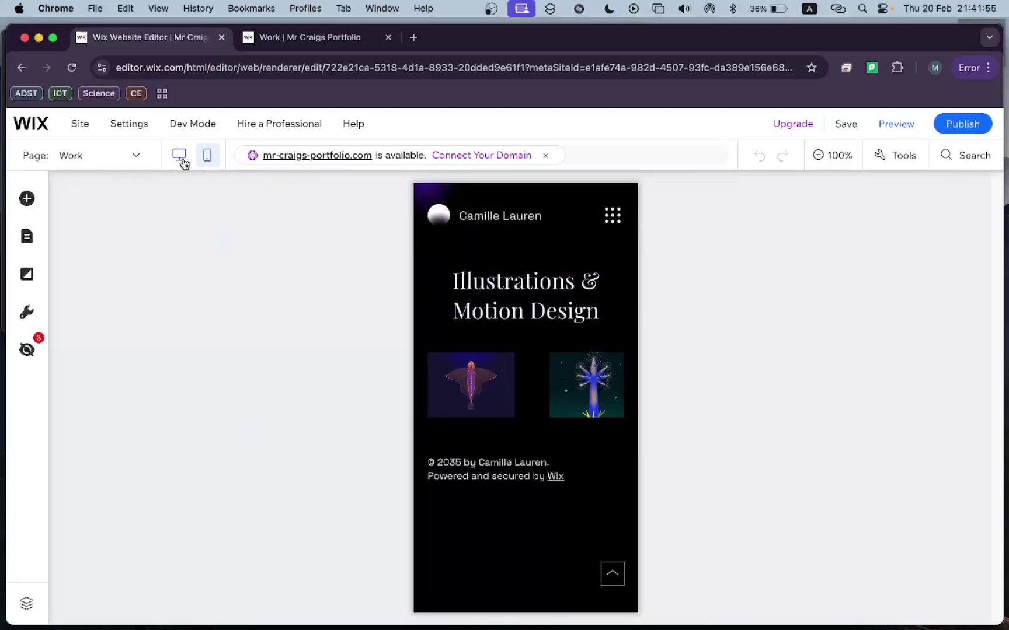
click(179, 166)
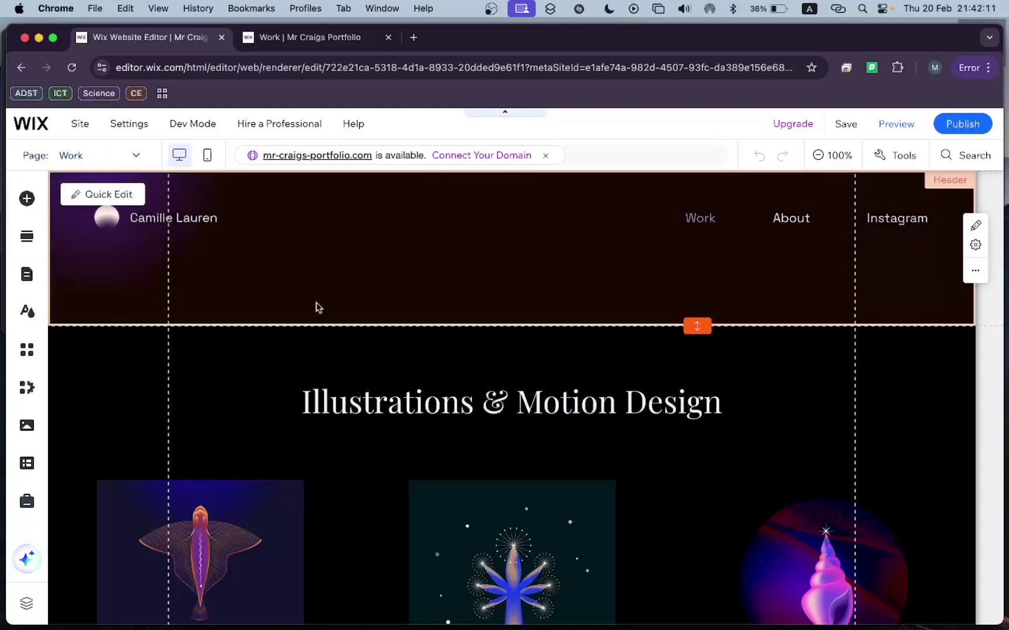
scroll(446, 428, down, 3)
scroll(446, 432, up, 3)
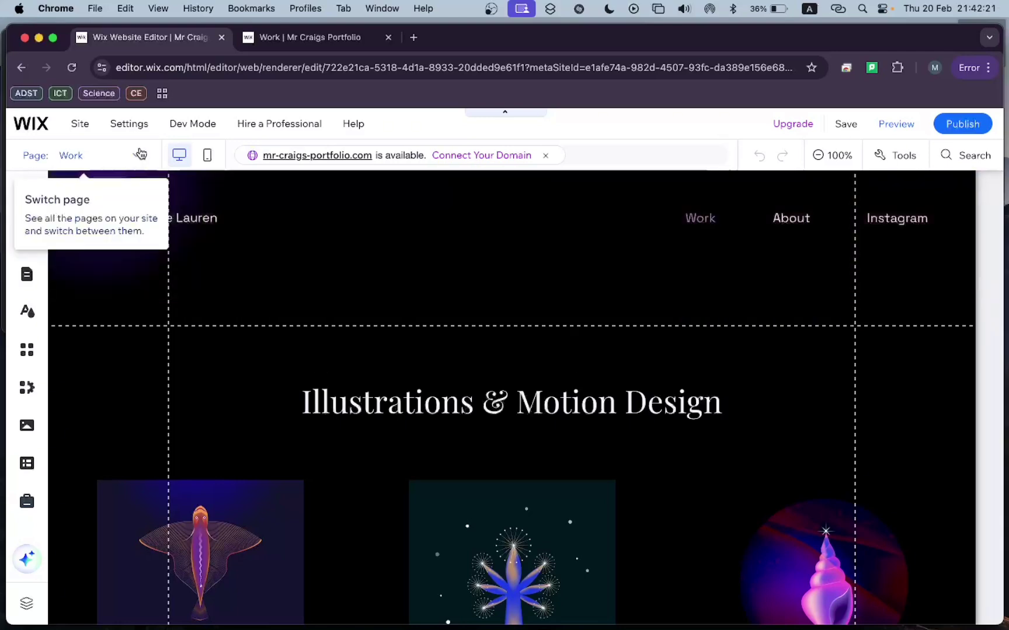
Step: Open page management for the site and move About below Instagram in the site menu
click(139, 155)
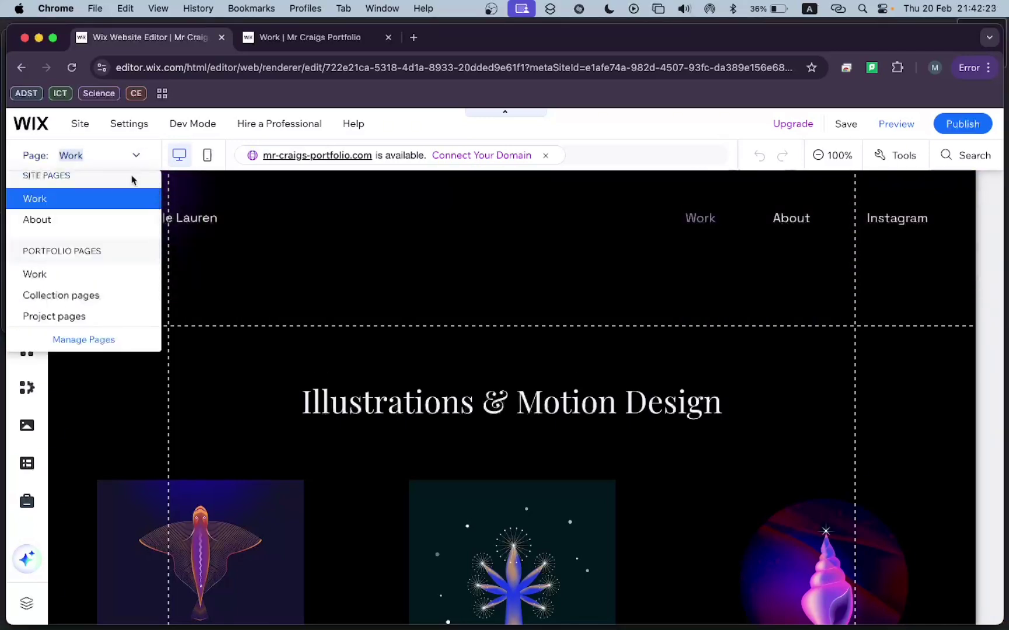
scroll(123, 204, up, 1)
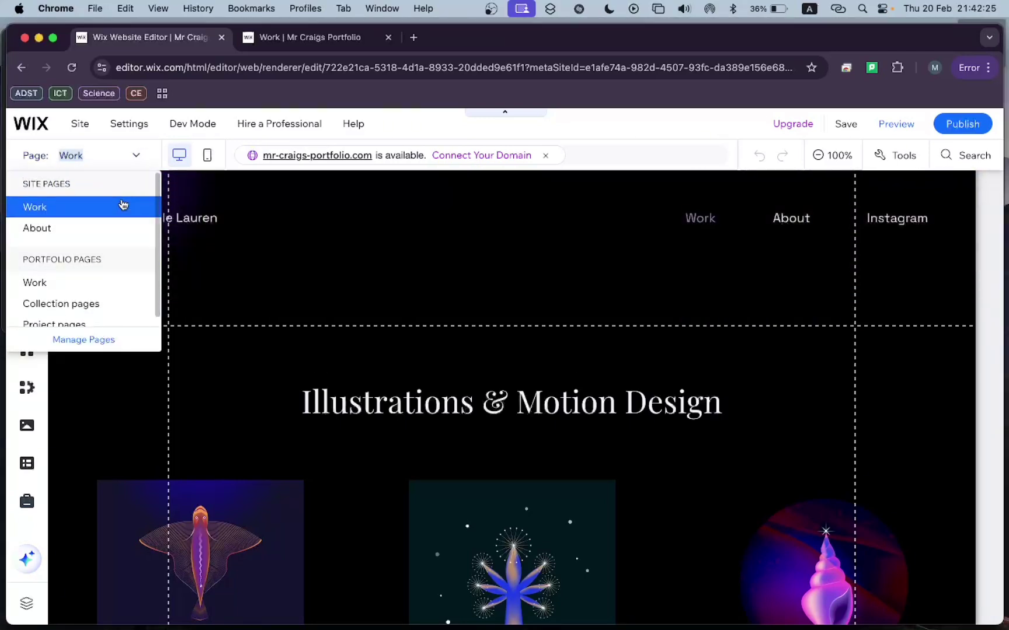
scroll(124, 204, down, 1)
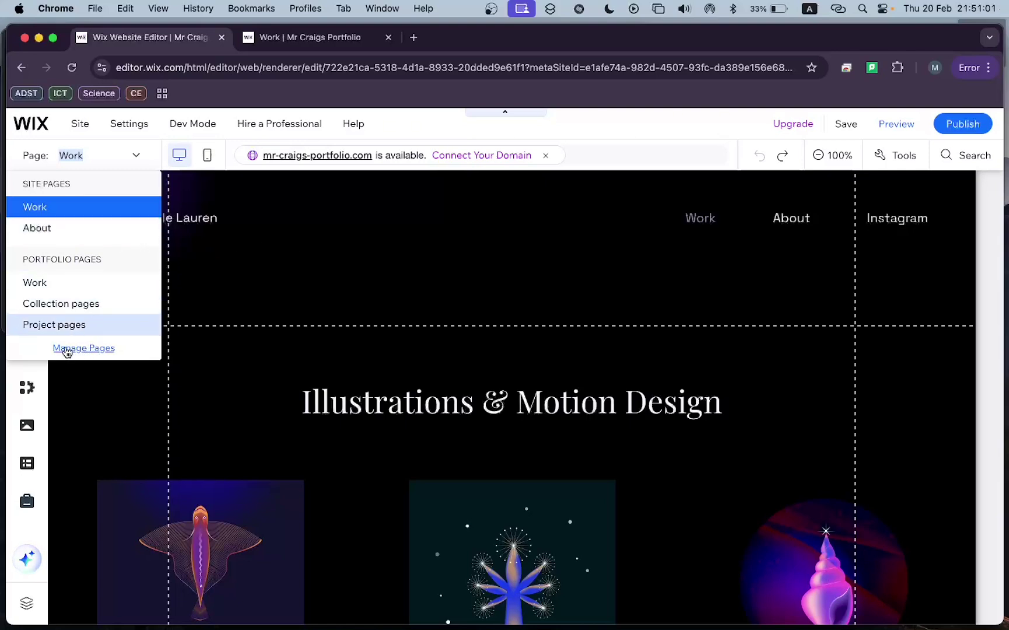
click(97, 348)
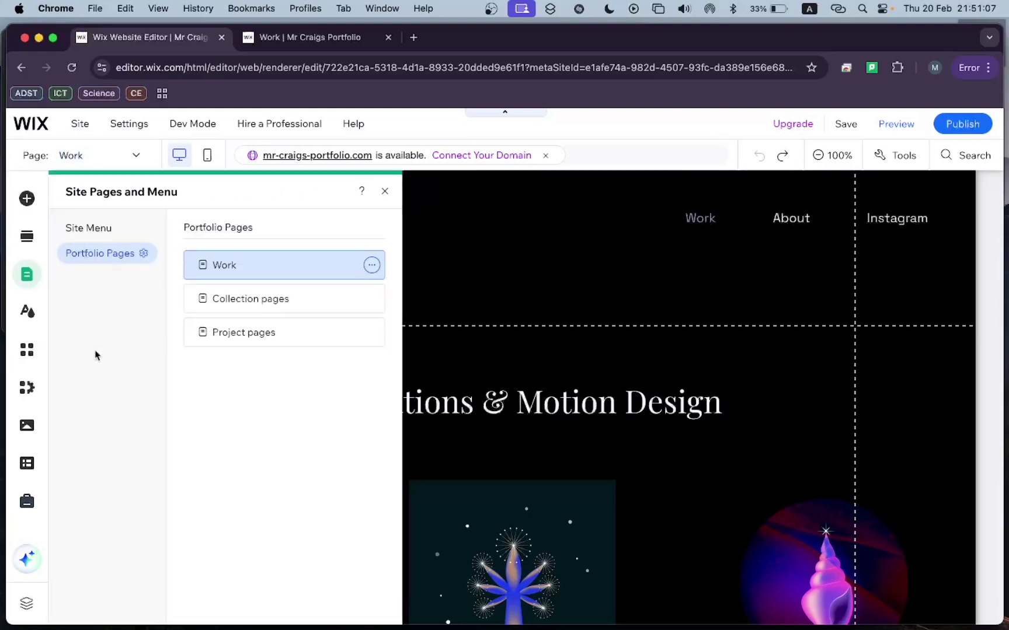
click(32, 283)
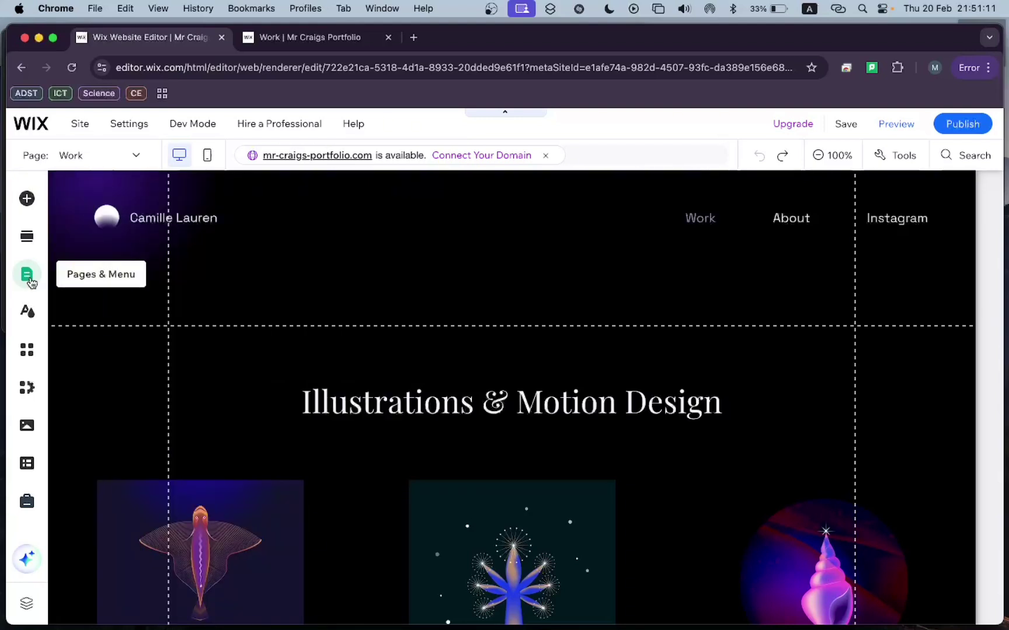
click(32, 283)
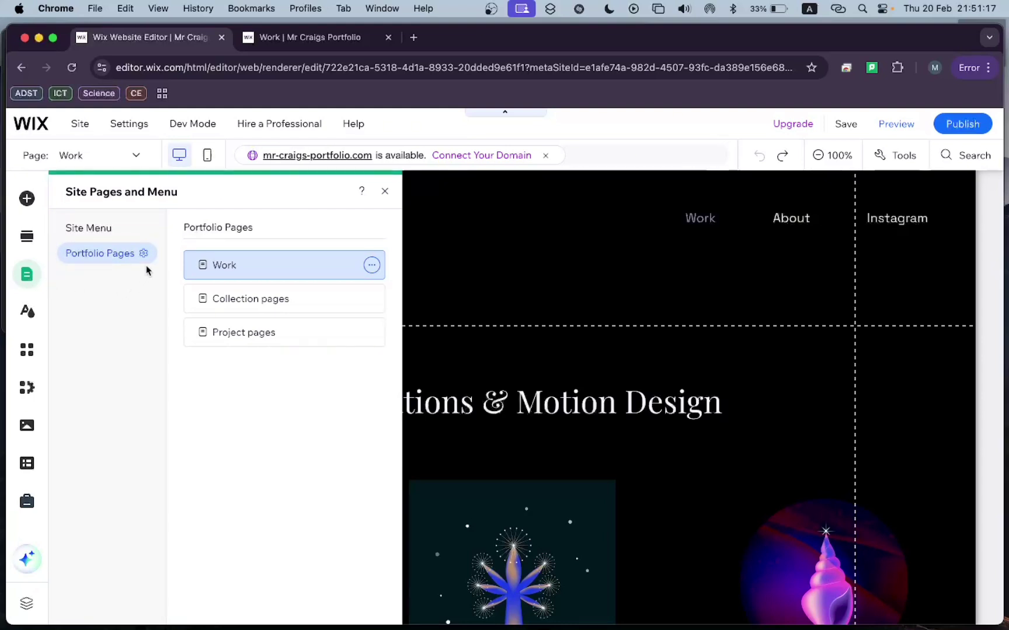
click(105, 232)
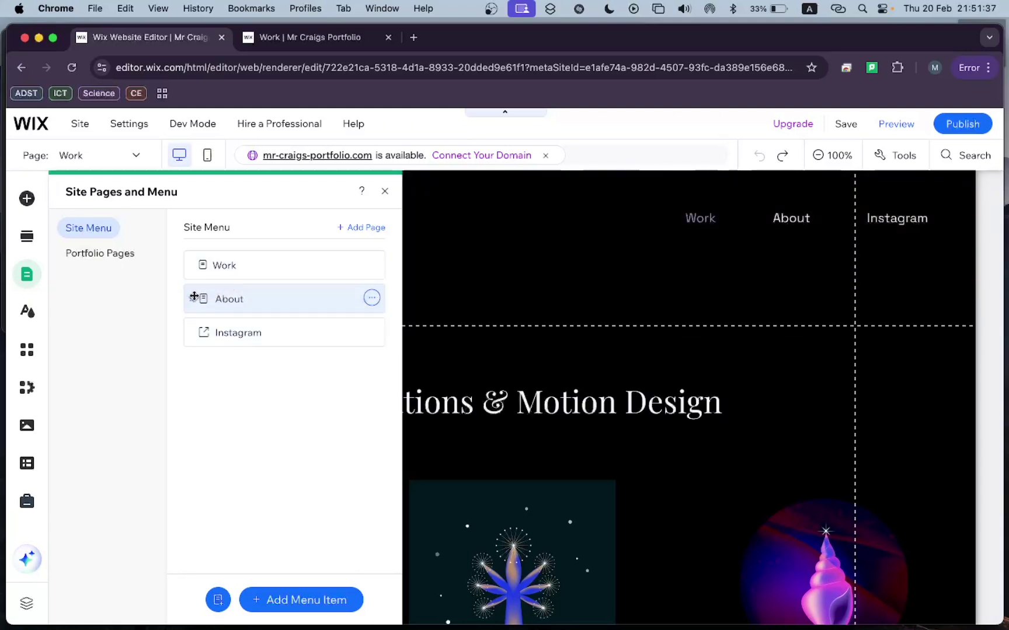
drag(192, 295, 189, 327)
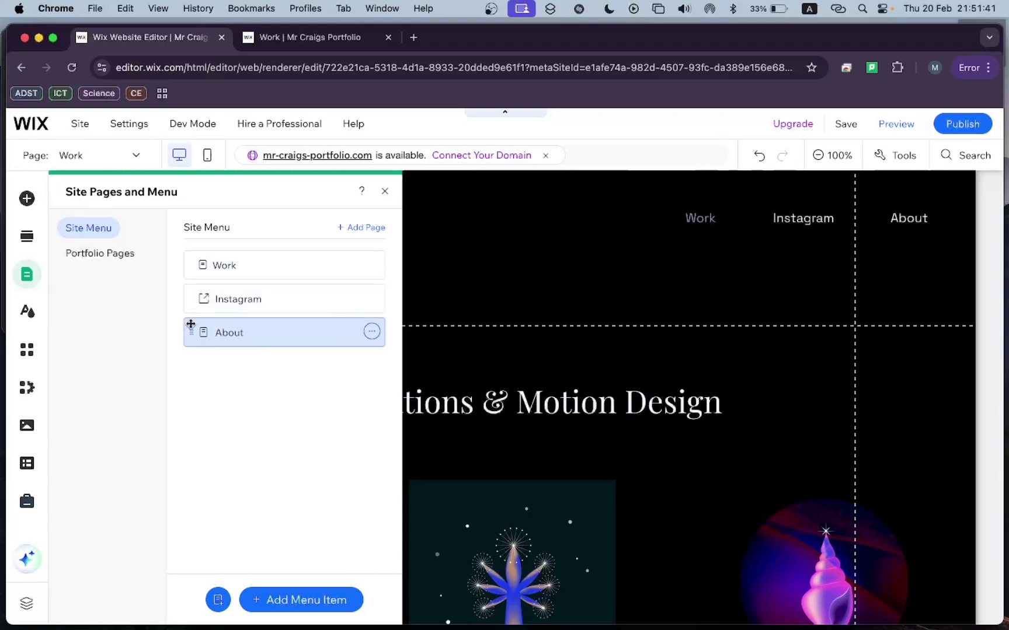
click(189, 326)
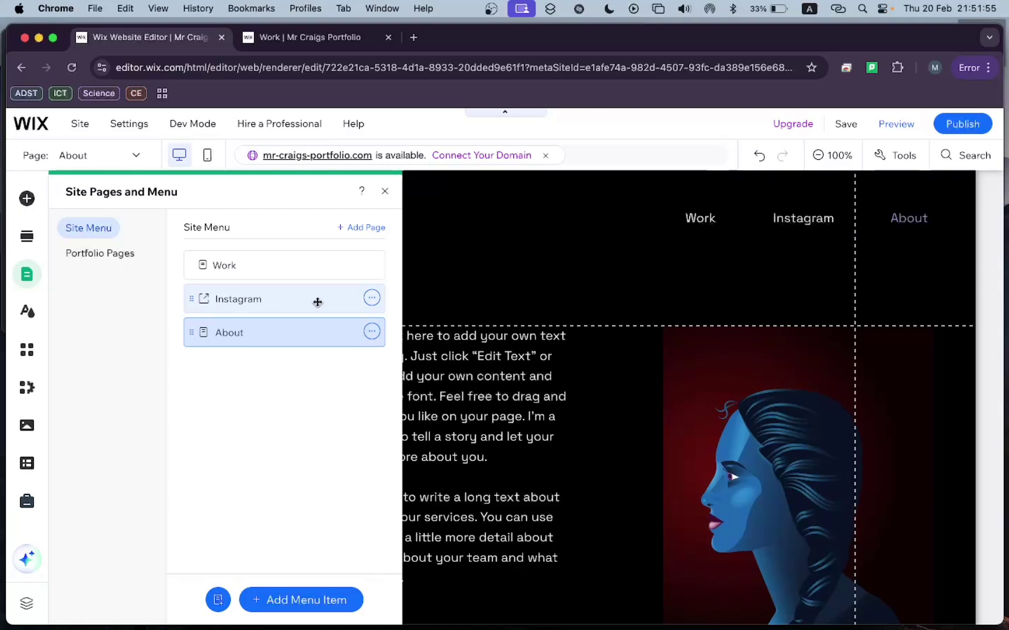
Step: Delete the Instagram link from the site menu and close page management
click(371, 301)
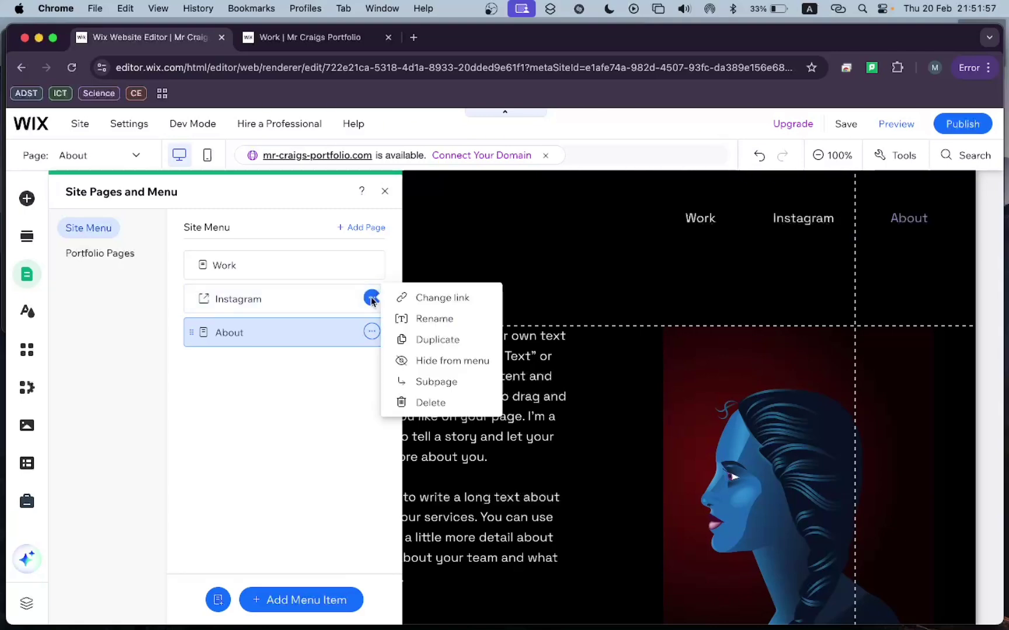
click(424, 402)
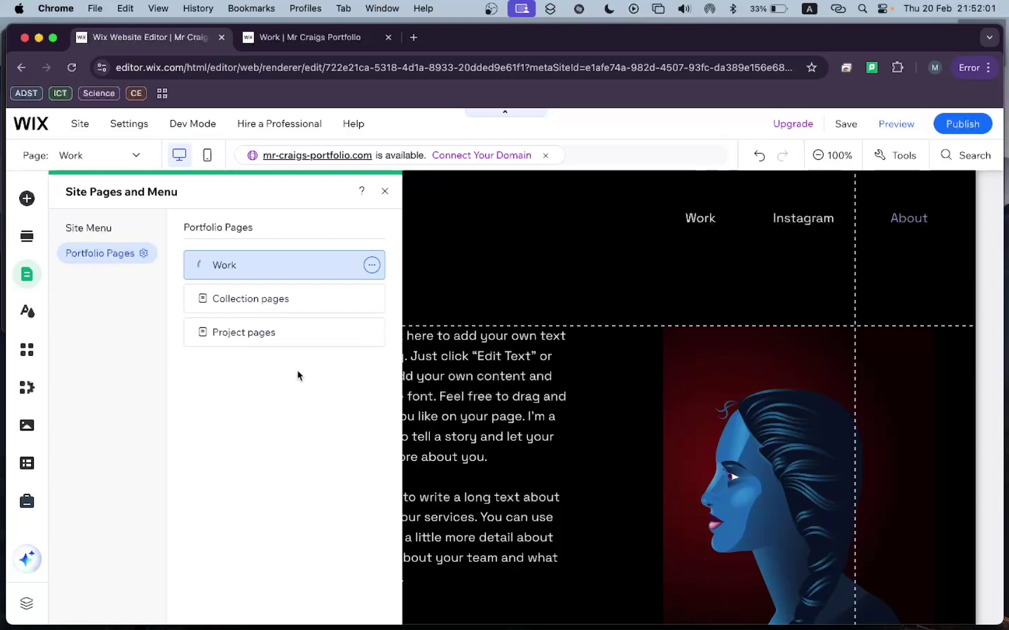
click(108, 229)
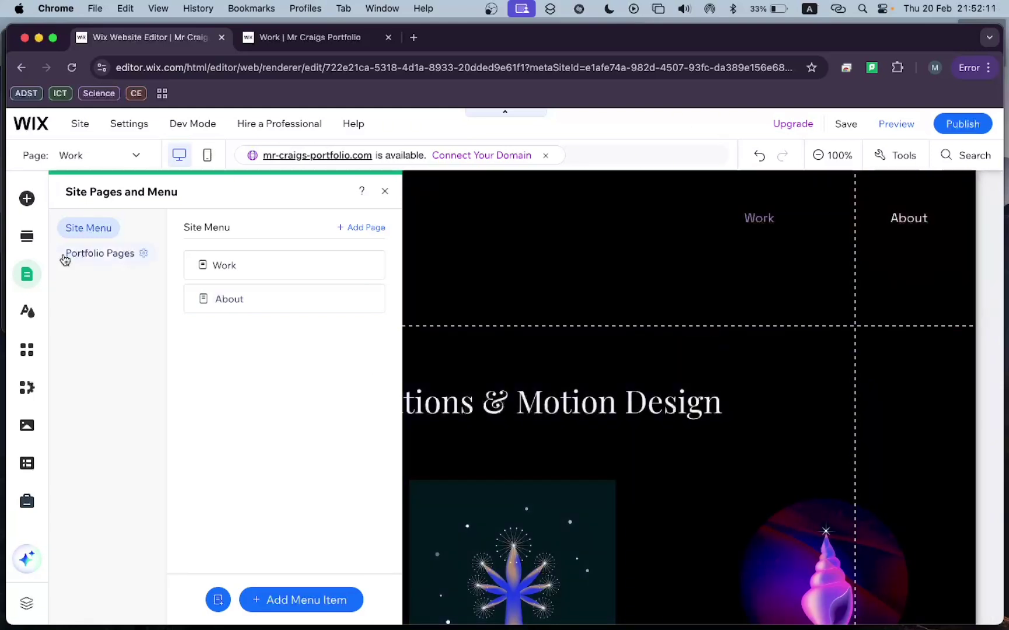
click(27, 278)
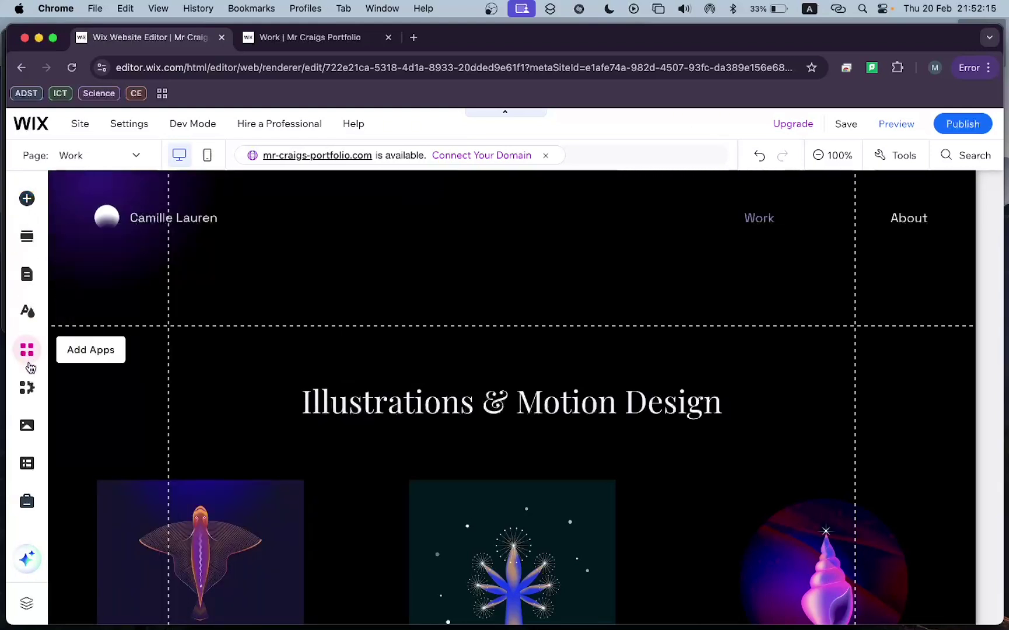
Step: Shorten the Work page's header to a height of about 124 px
click(302, 293)
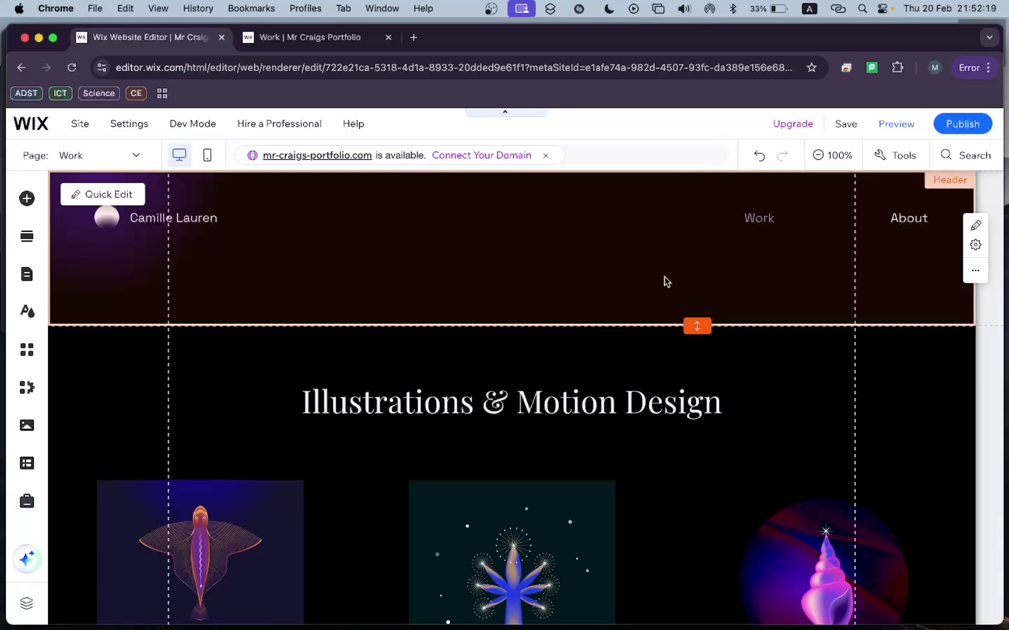
scroll(530, 269, down, 1)
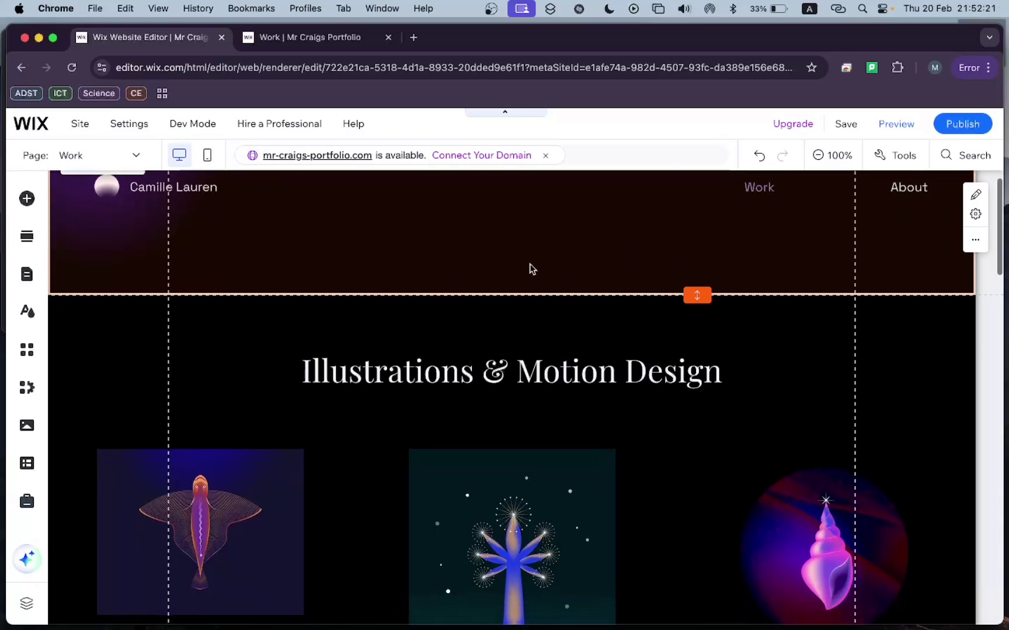
scroll(530, 269, up, 1)
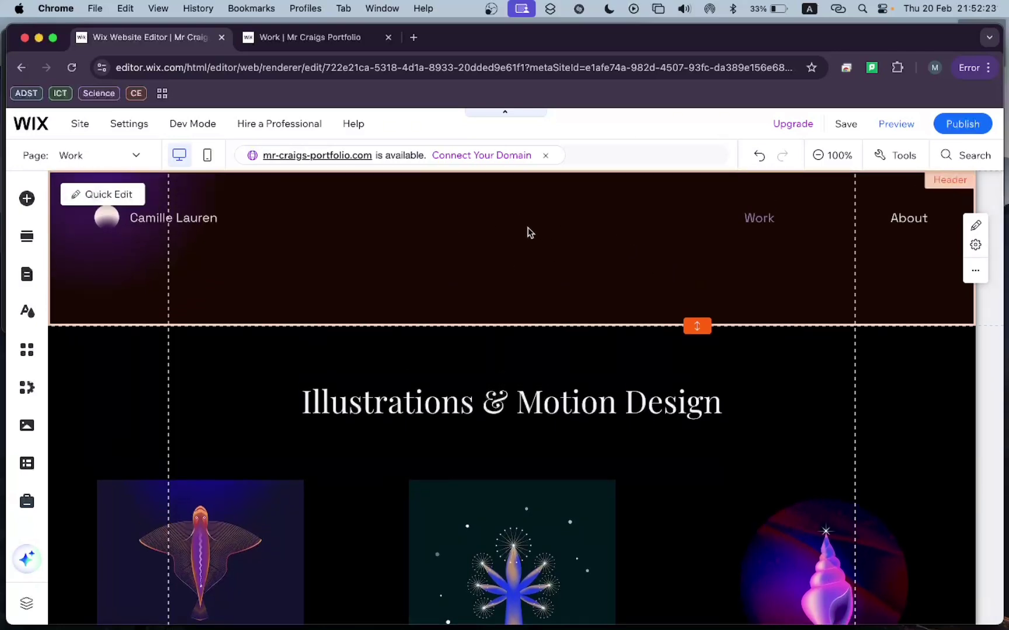
click(769, 358)
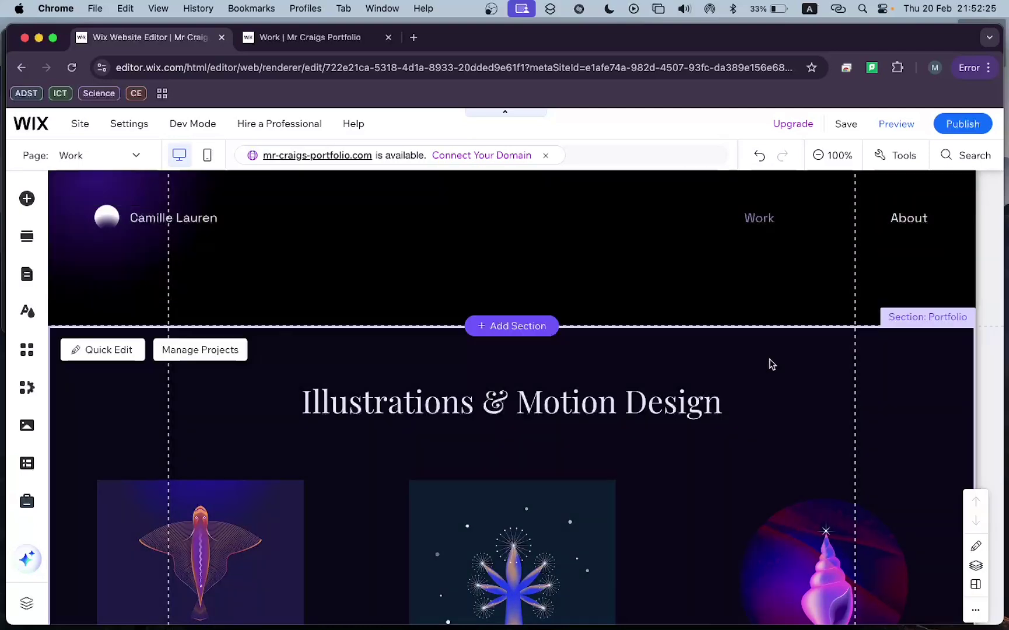
click(757, 282)
click(766, 374)
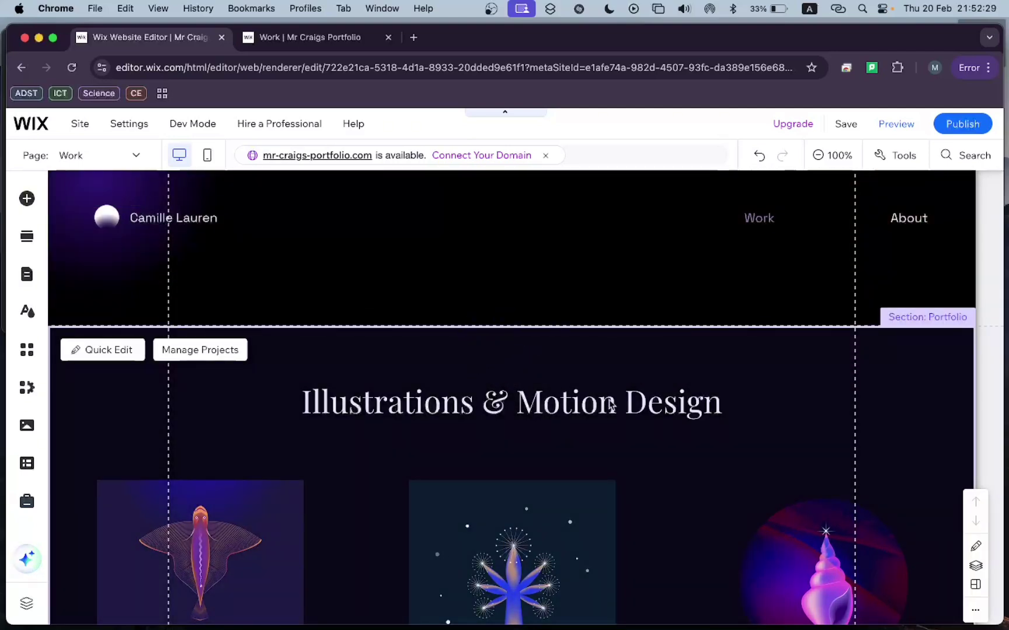
click(655, 263)
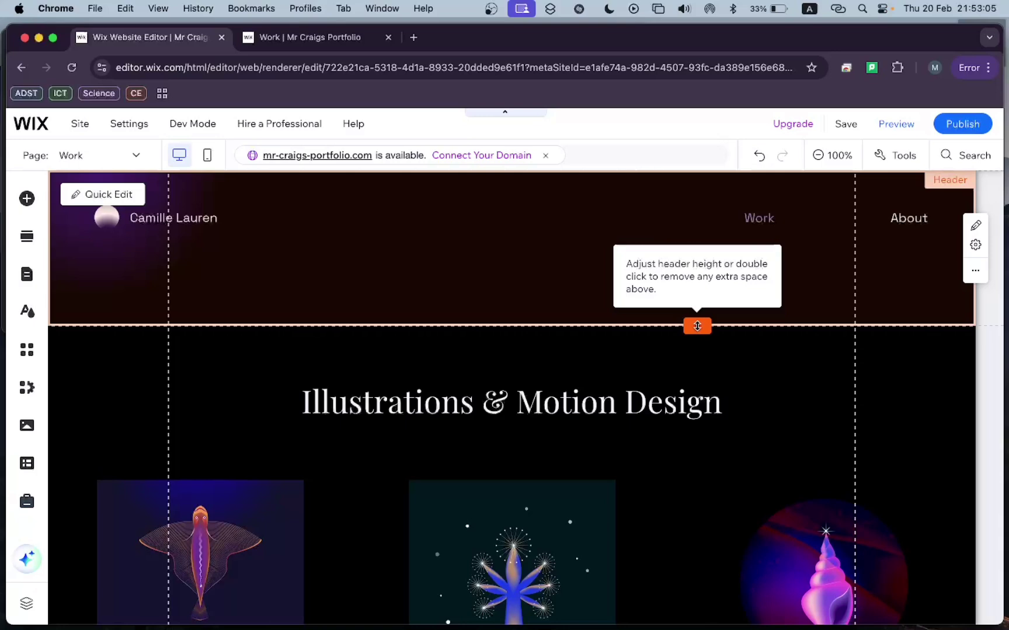
drag(697, 326, 678, 258)
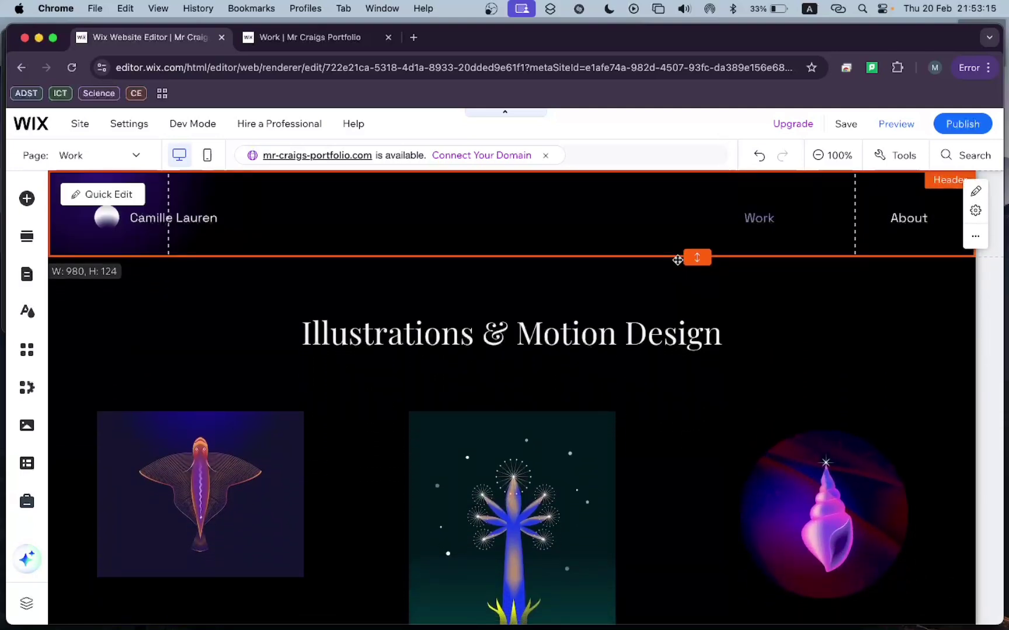
Step: Add a blank section between the header and the Portfolio section on the Work page
drag(677, 260, 679, 263)
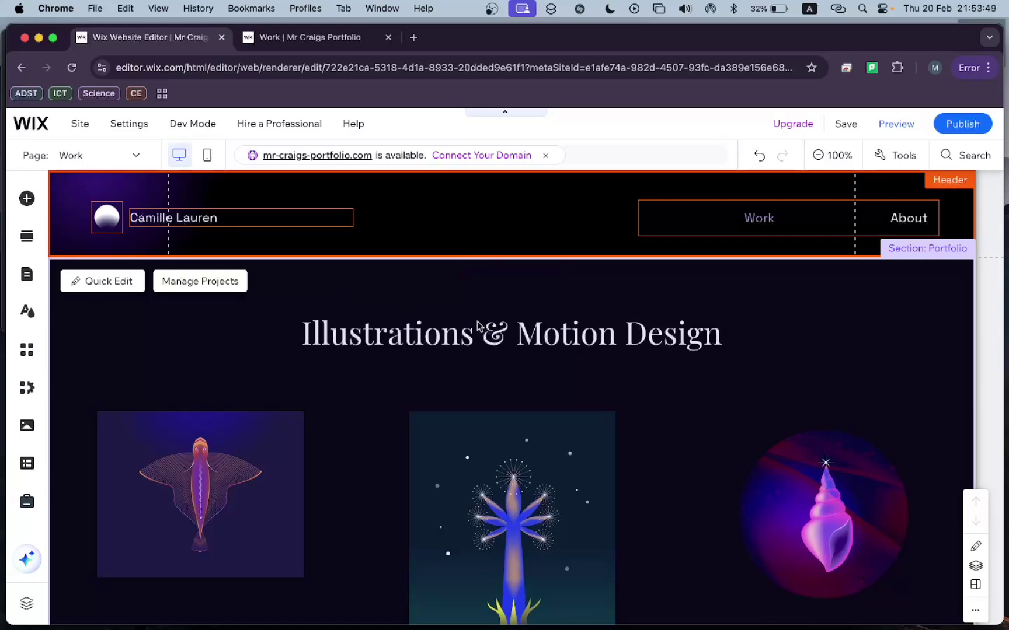
mouse_move(498, 276)
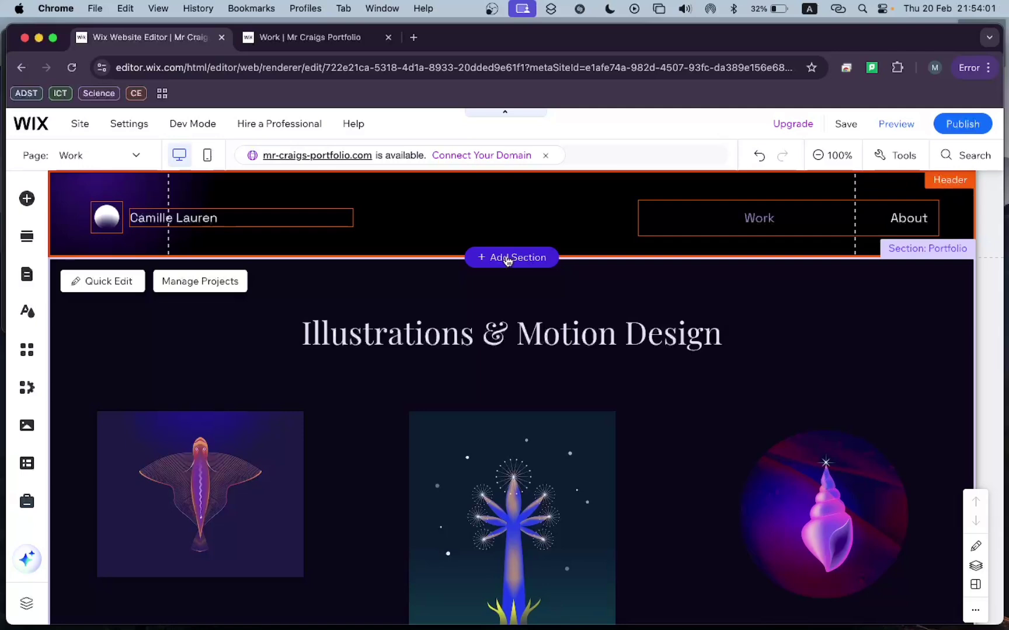
click(508, 259)
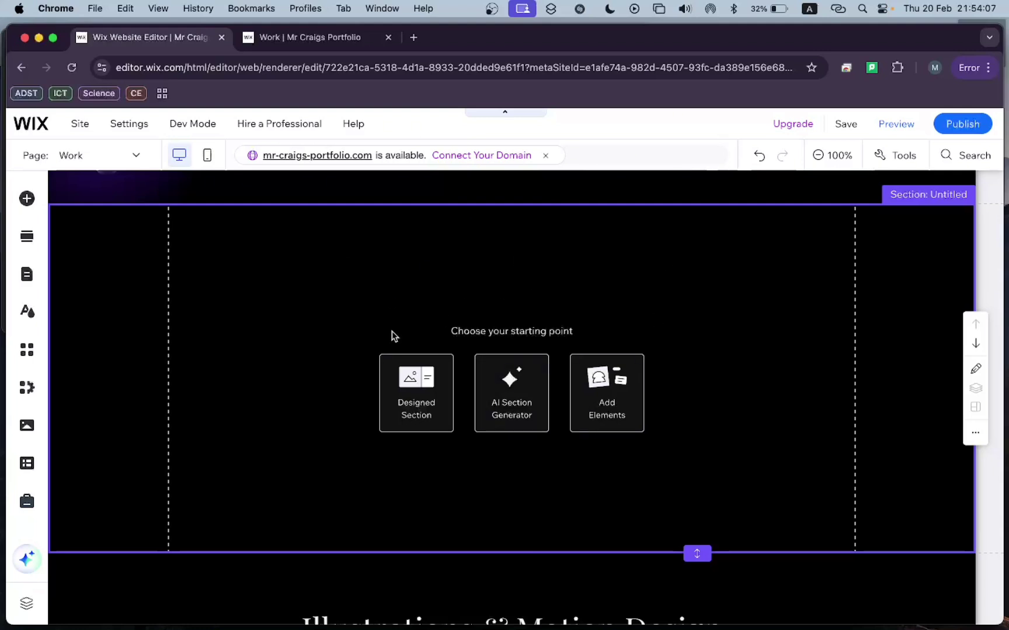
Step: Examine the new blank section's starting-point options and its placement between the header and the portfolio
scroll(553, 306, up, 1)
scroll(553, 306, down, 3)
scroll(555, 308, down, 1)
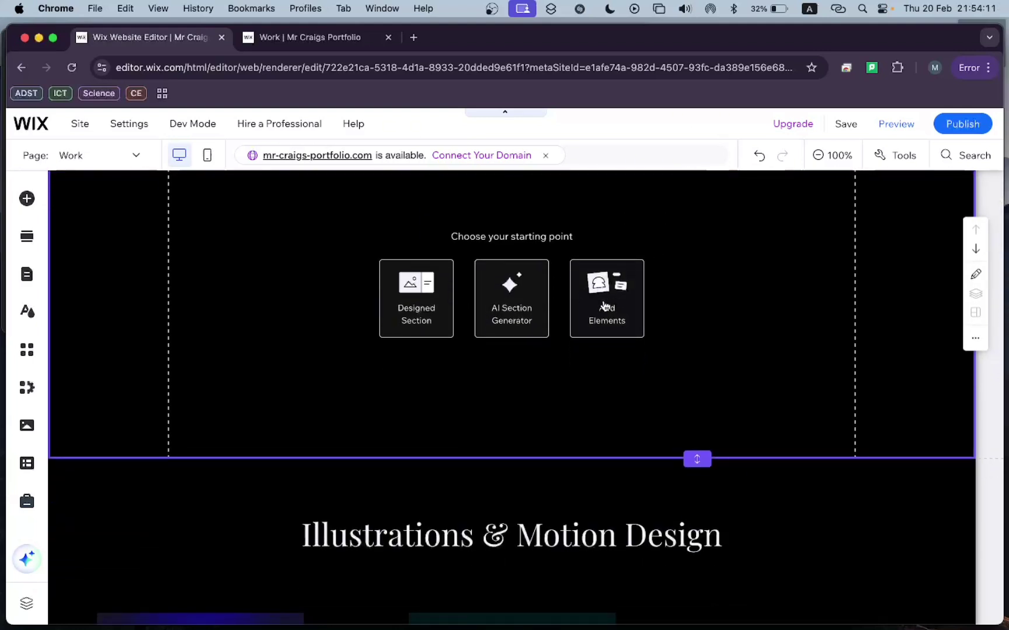
scroll(604, 301, up, 5)
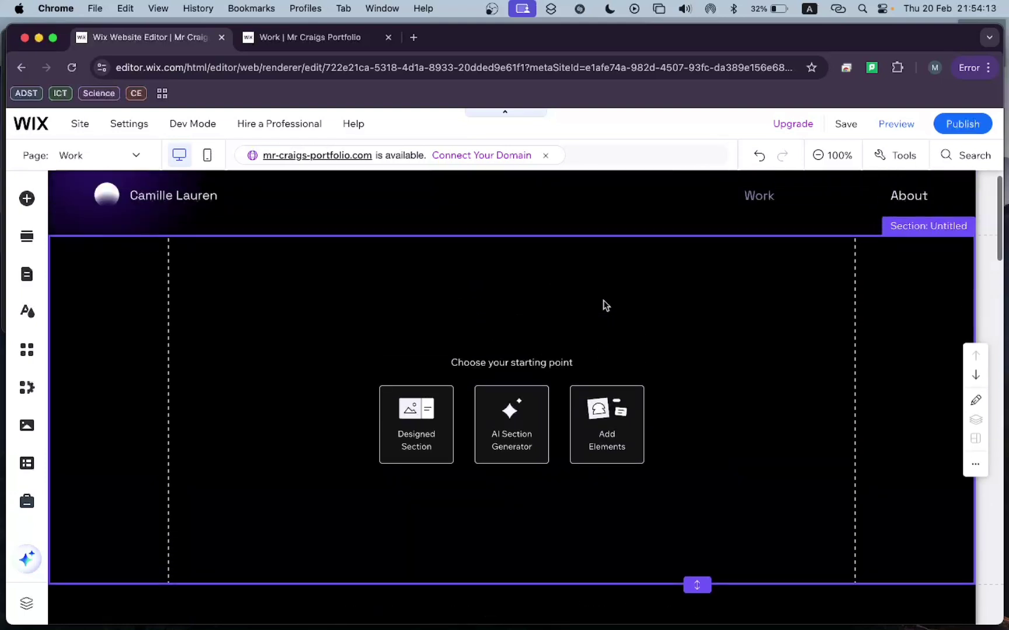
scroll(584, 272, down, 2)
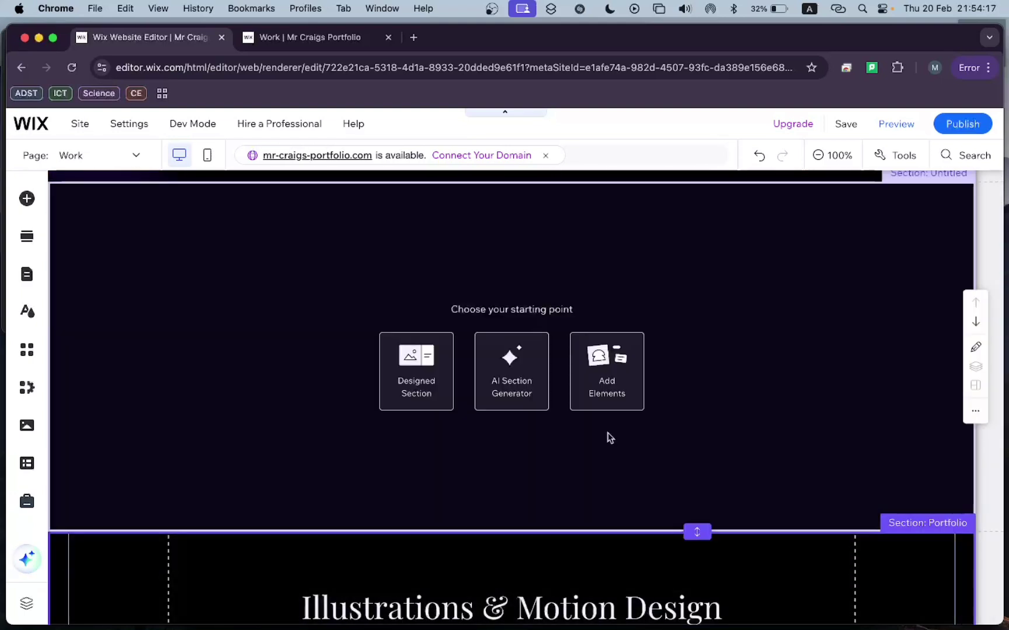
scroll(605, 439, up, 3)
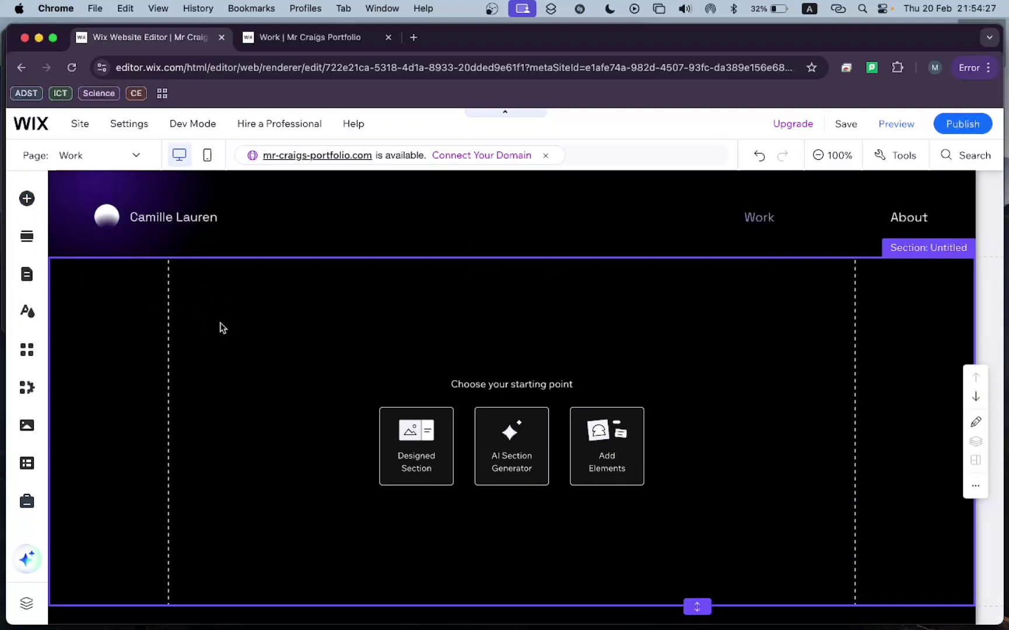
scroll(589, 357, down, 5)
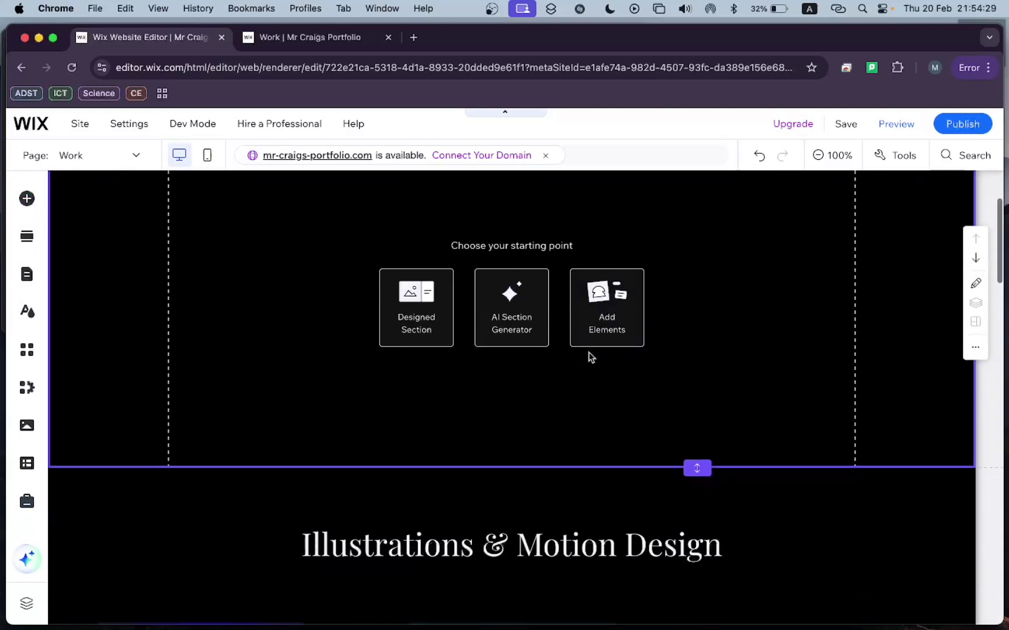
scroll(589, 357, up, 3)
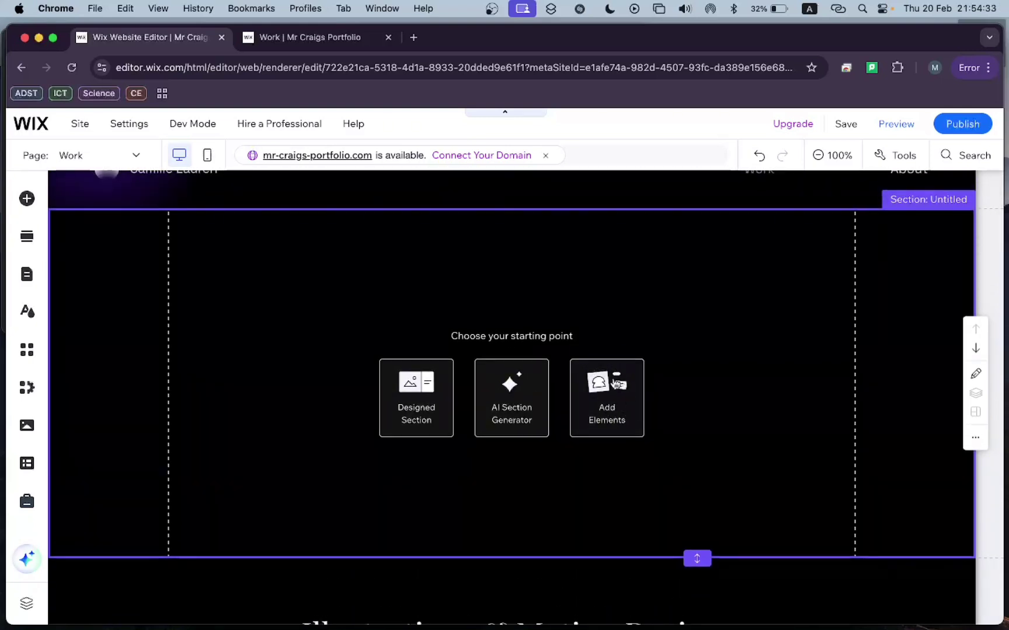
Step: Browse the addable element categories, including Decorative, Video & Music, Gallery, CMS, Blog, Store and Bookings
click(27, 202)
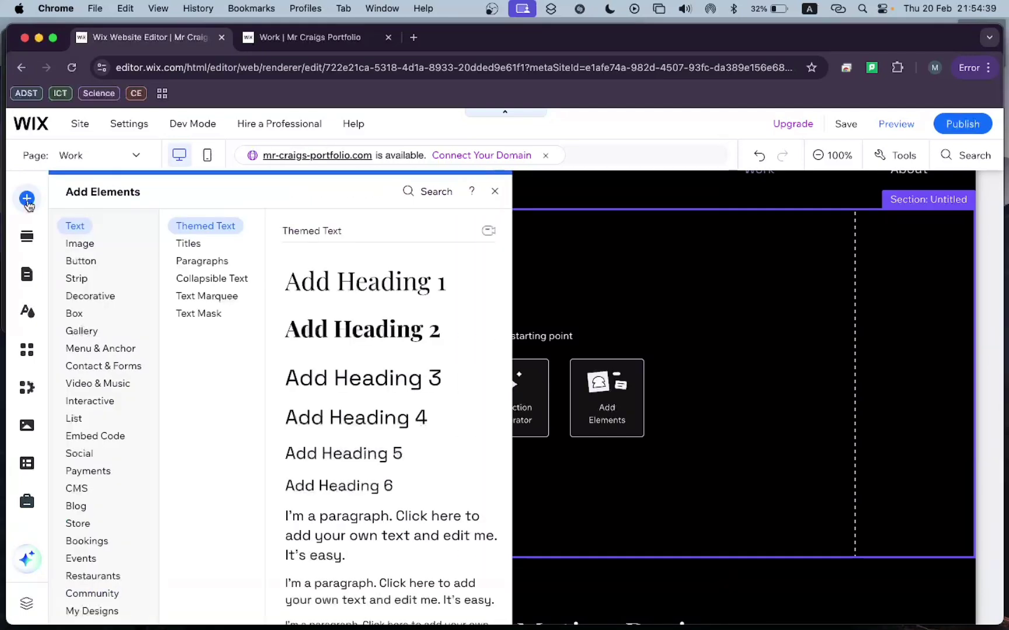
click(106, 292)
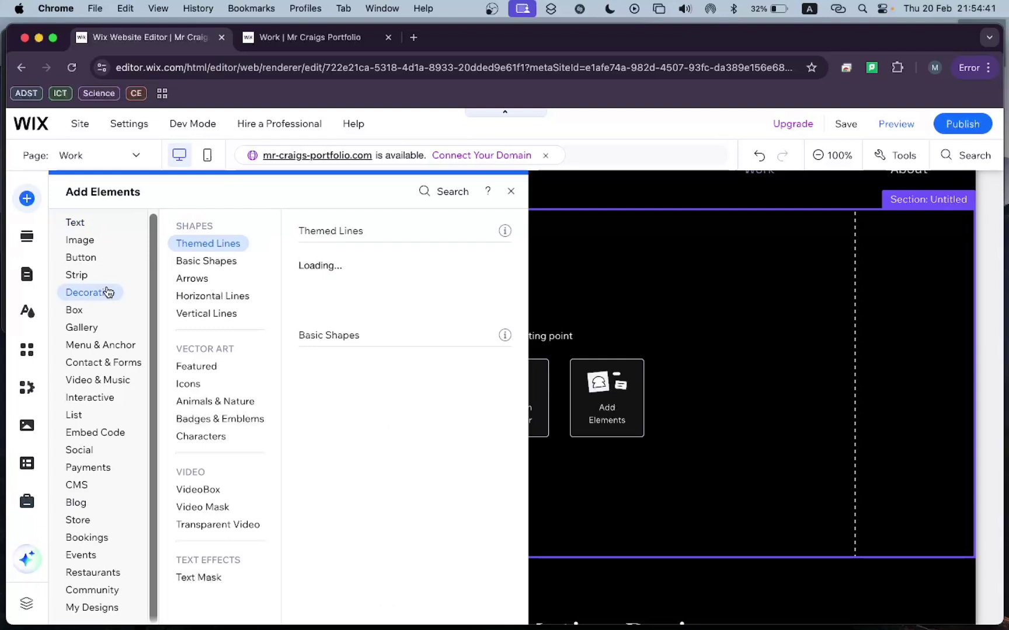
click(98, 439)
click(99, 379)
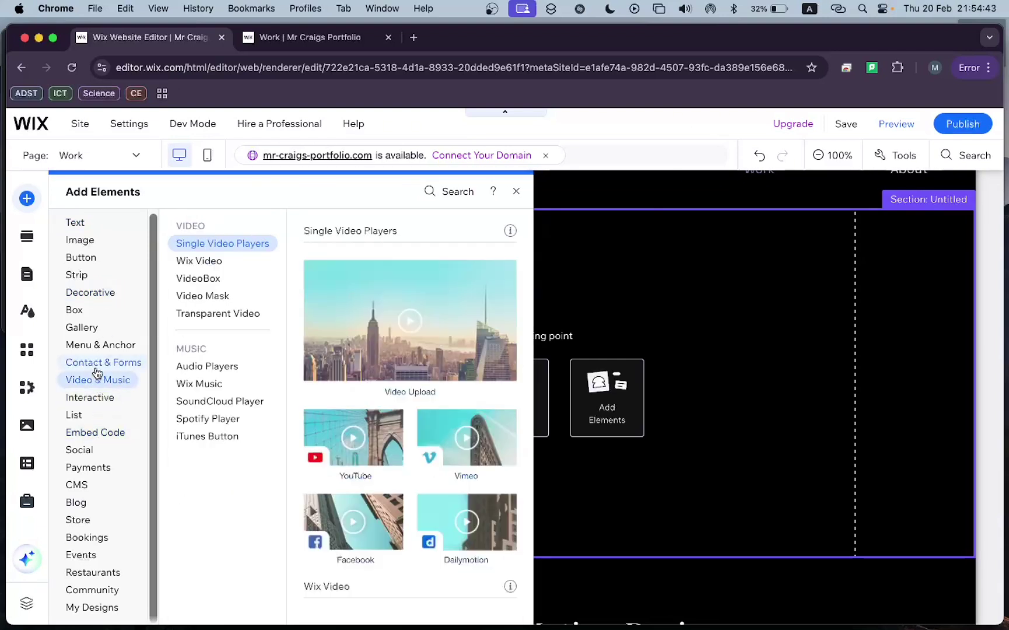
click(94, 329)
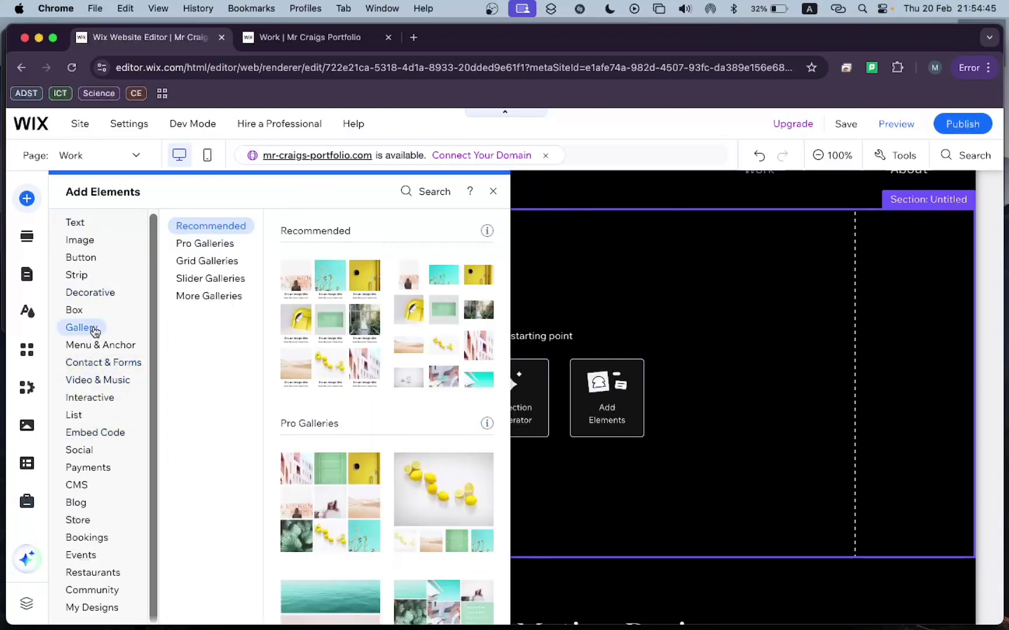
click(93, 486)
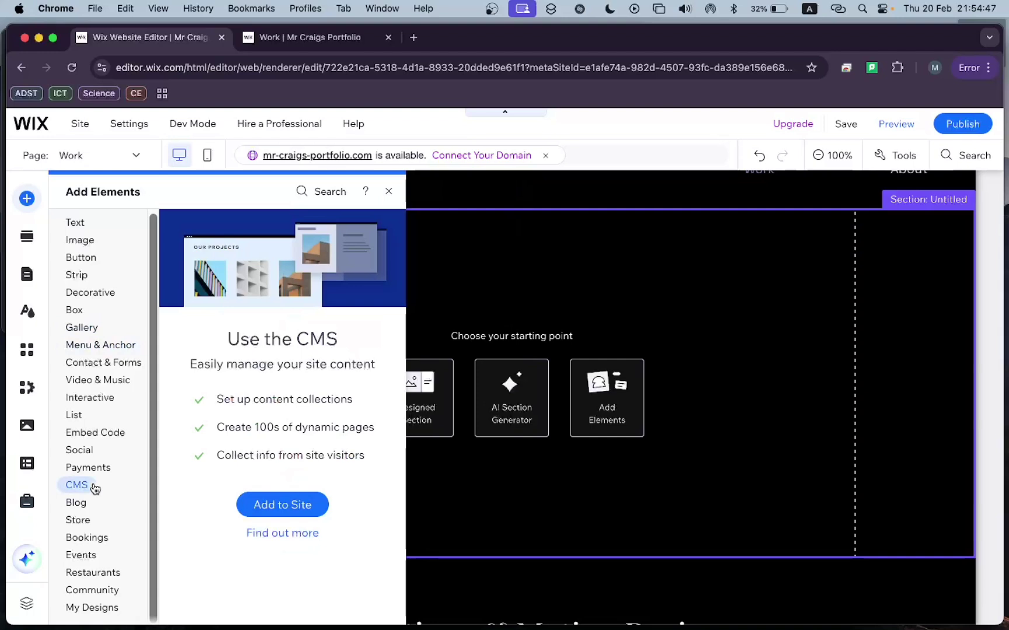
click(88, 505)
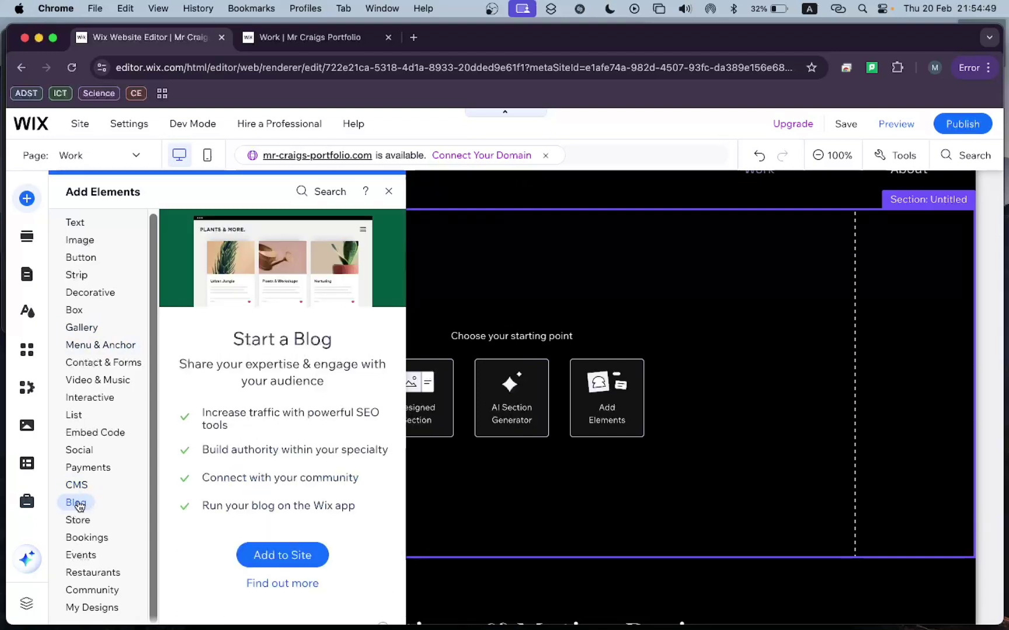
click(83, 522)
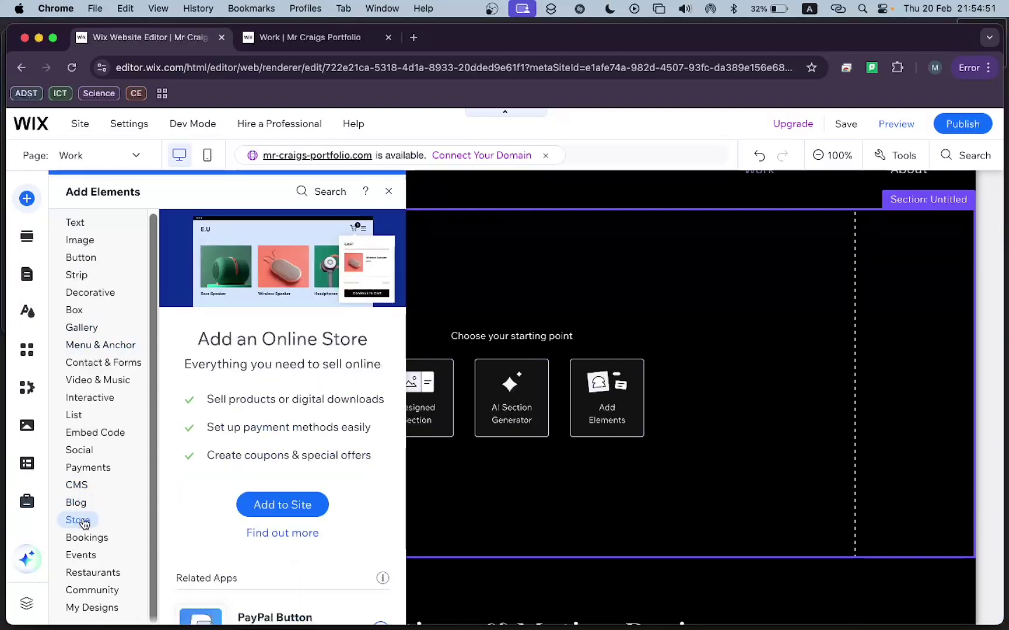
click(92, 534)
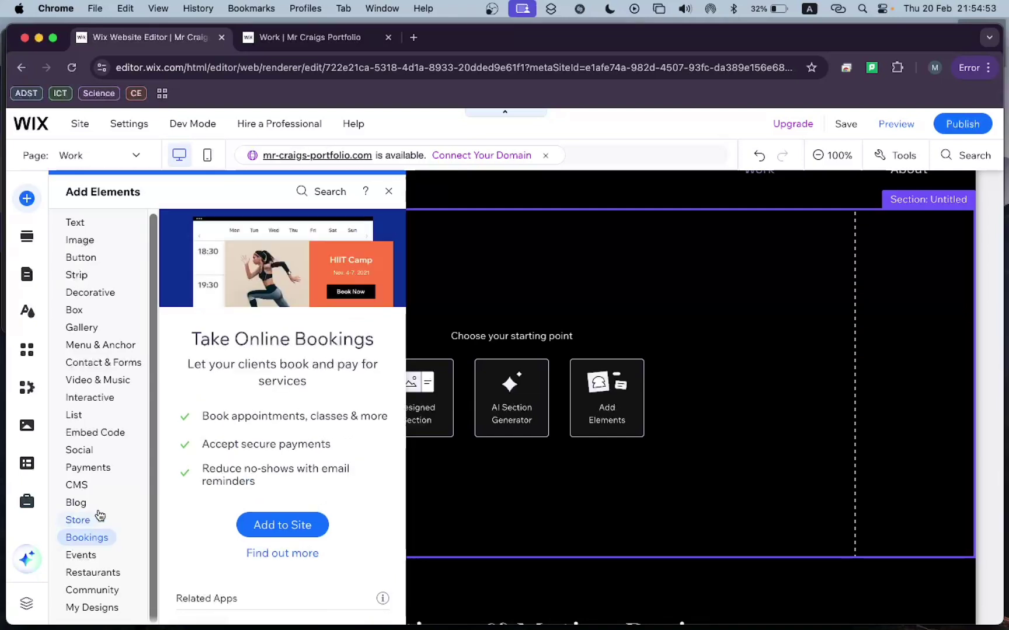
Step: Examine the Text and Decorative elements, the Pro and Grid gallery layouts, and the image upload options
click(105, 388)
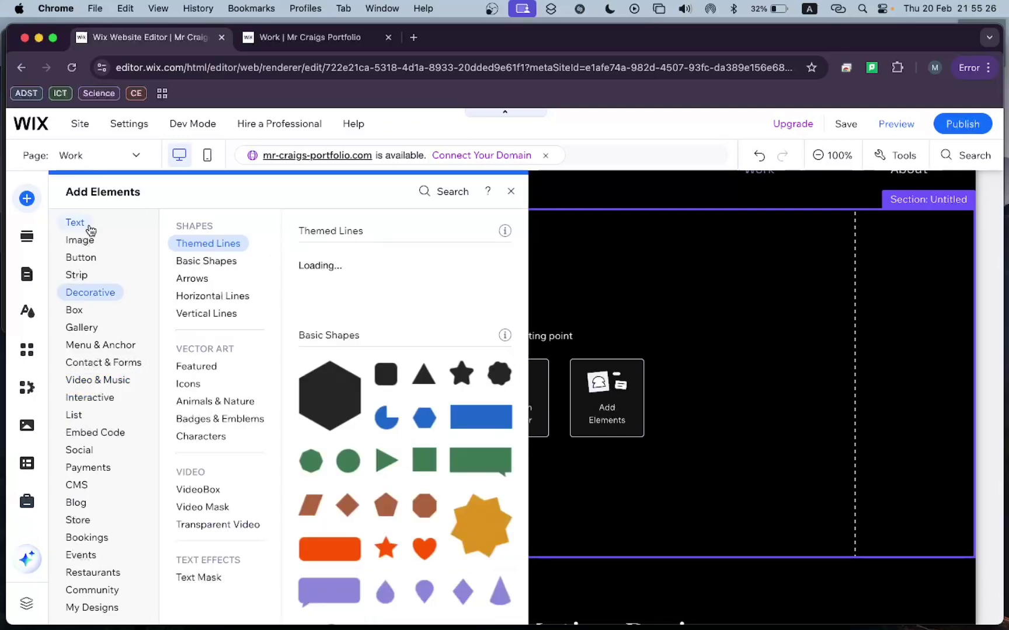
click(89, 226)
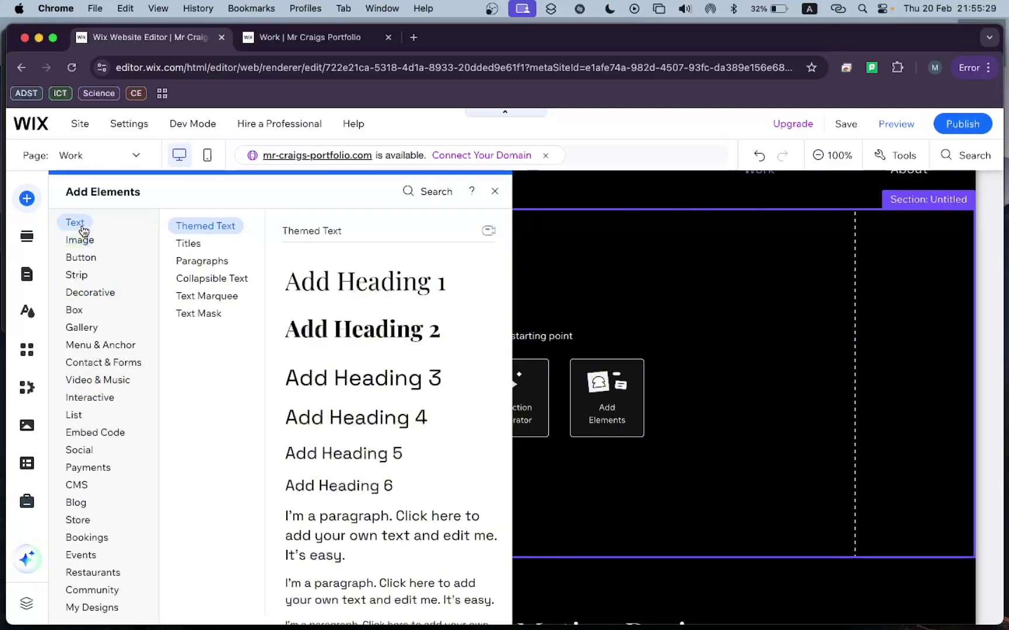
mouse_move(85, 239)
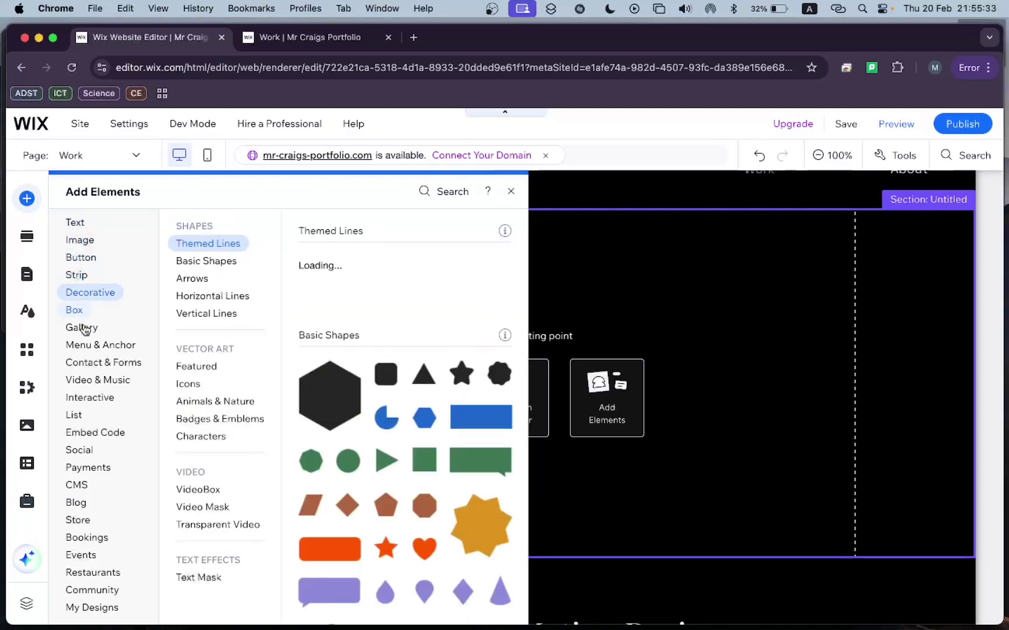
mouse_move(84, 329)
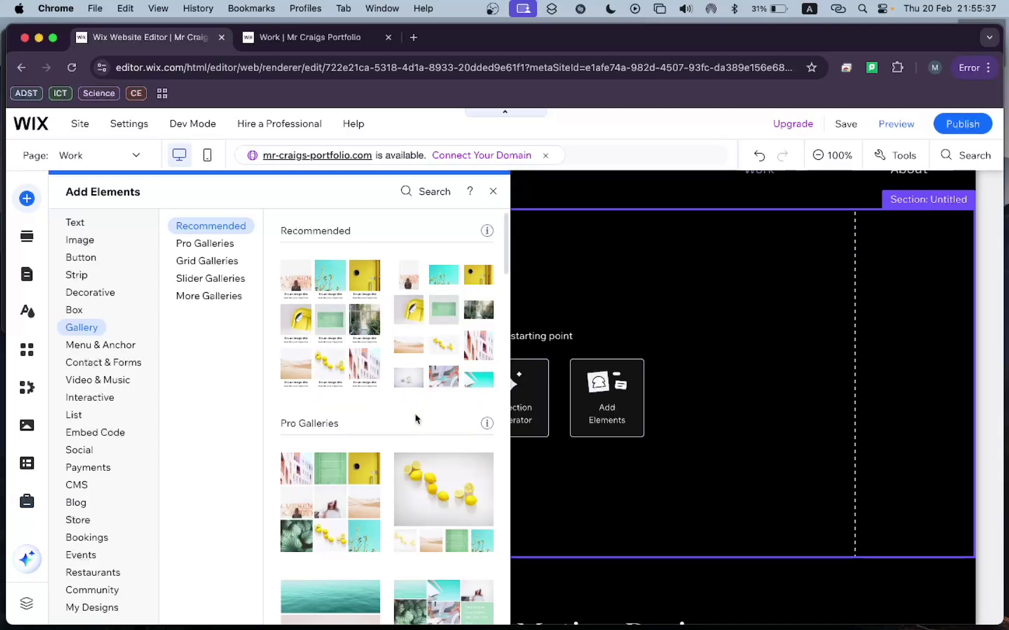
scroll(416, 418, down, 10)
scroll(415, 418, down, 3)
scroll(412, 428, up, 5)
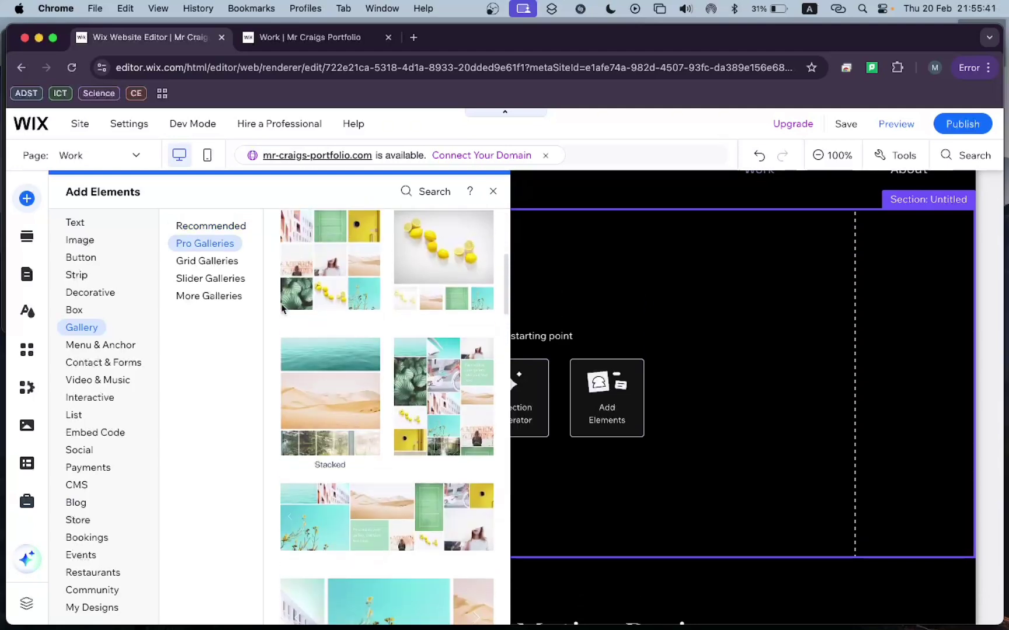
scroll(343, 371, down, 5)
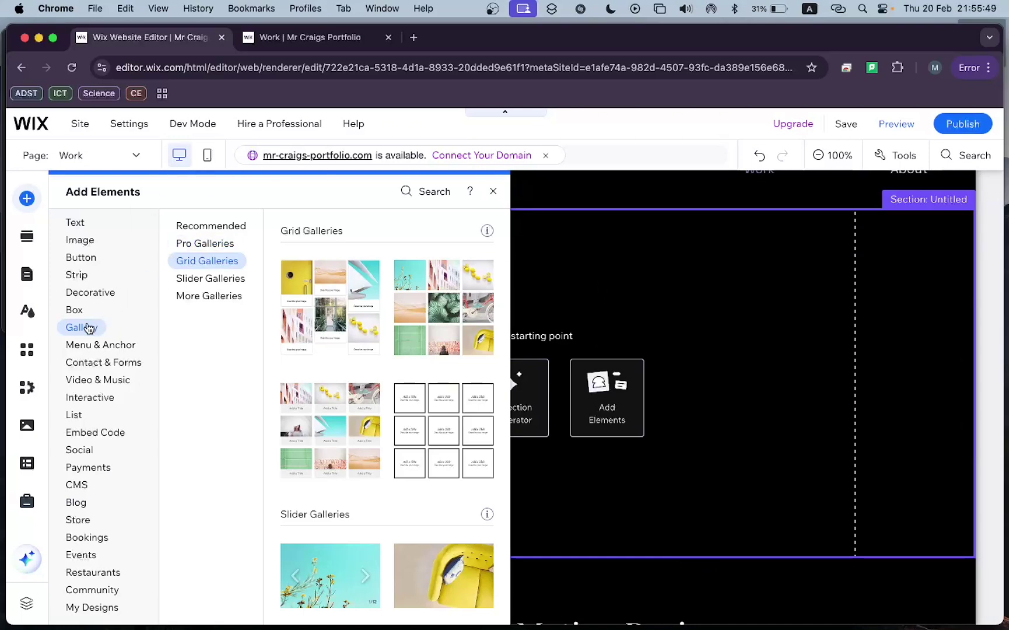
click(84, 240)
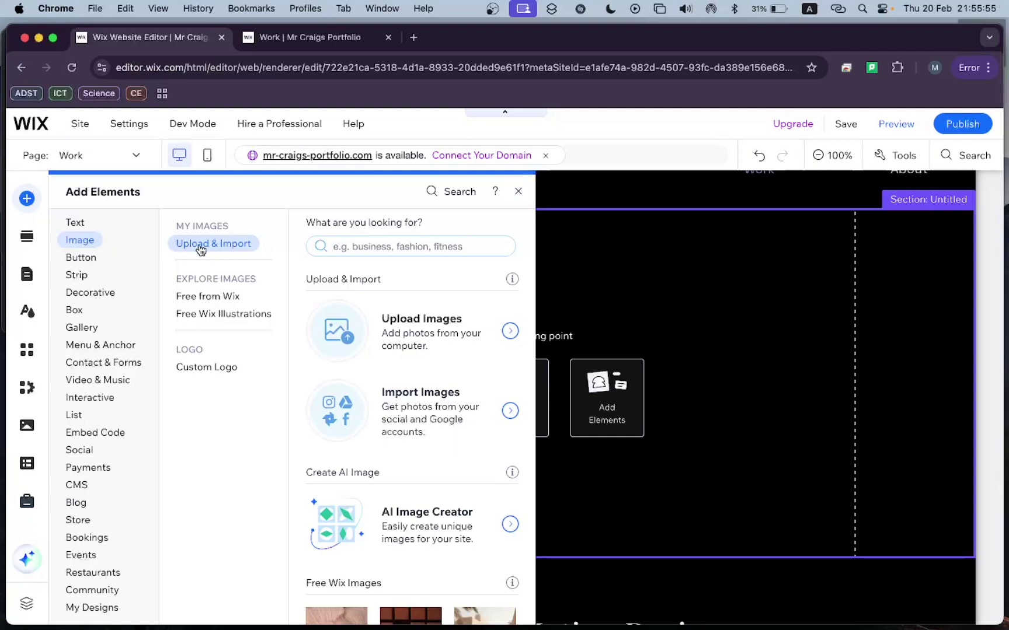
Step: Place a Heading 1 text element in the new section and change its text to "My Website"
click(75, 222)
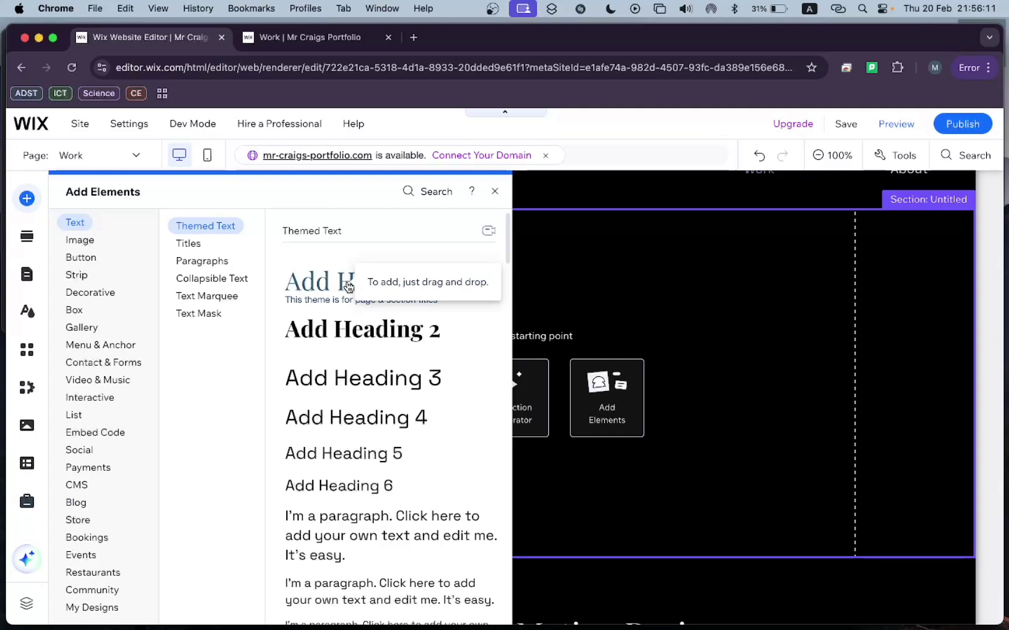
drag(369, 286, 439, 295)
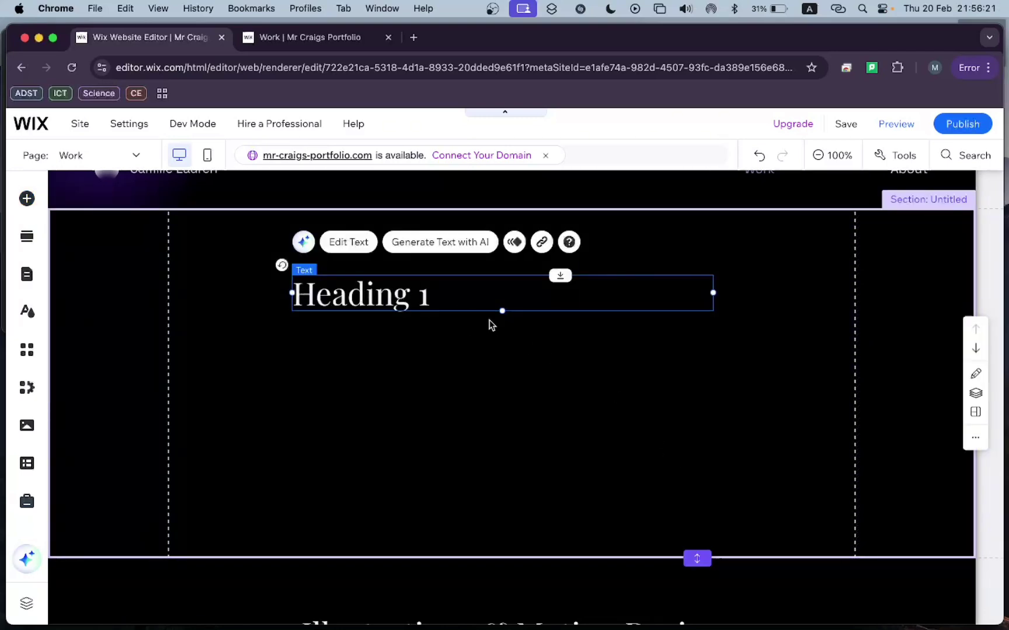
double_click(456, 298)
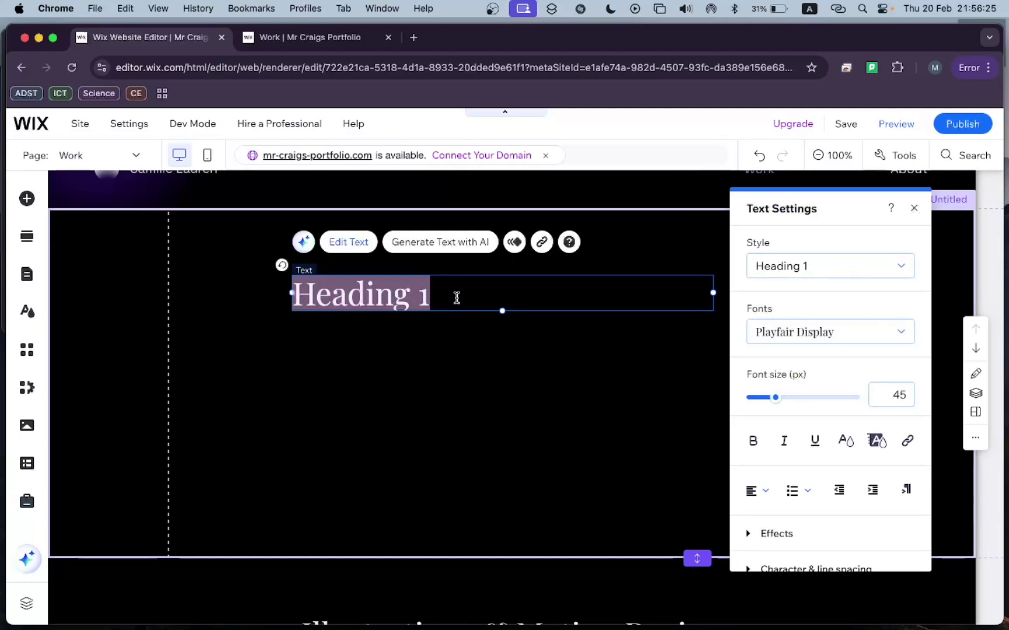
text(My Webs)
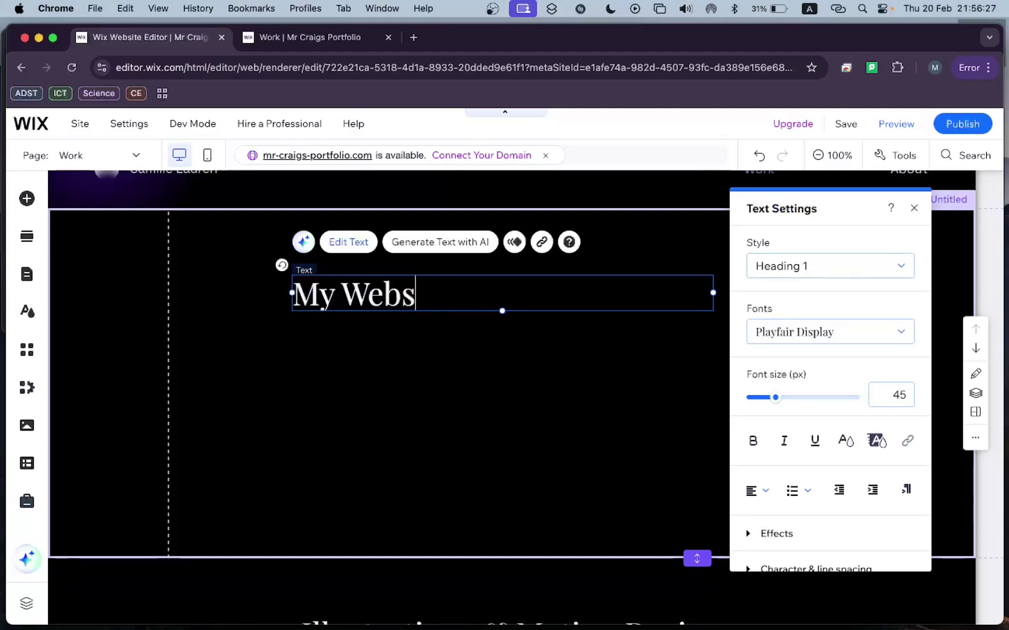
text(ite)
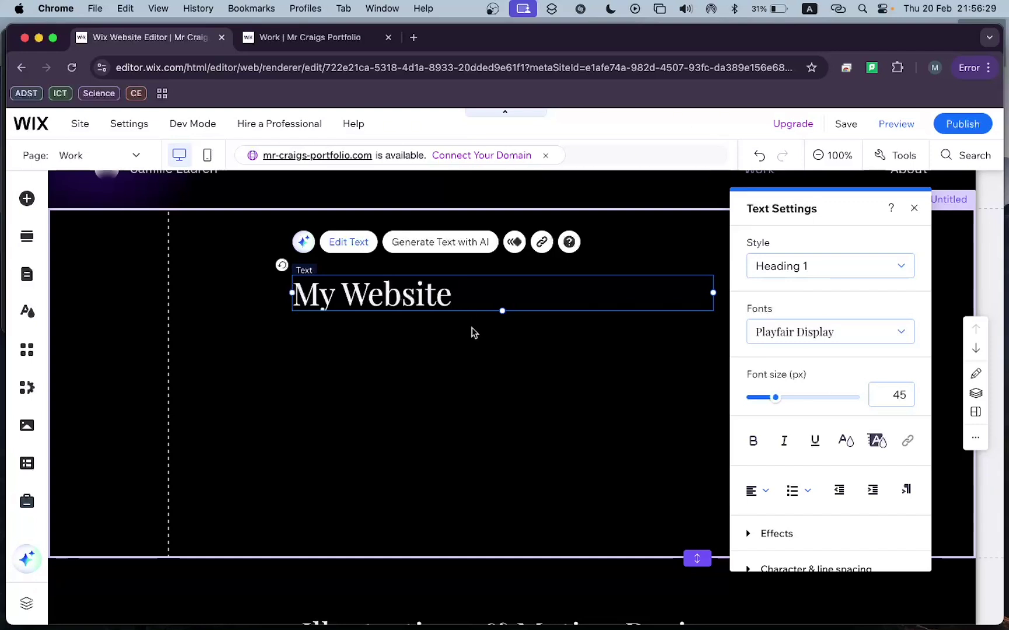
click(471, 331)
click(438, 308)
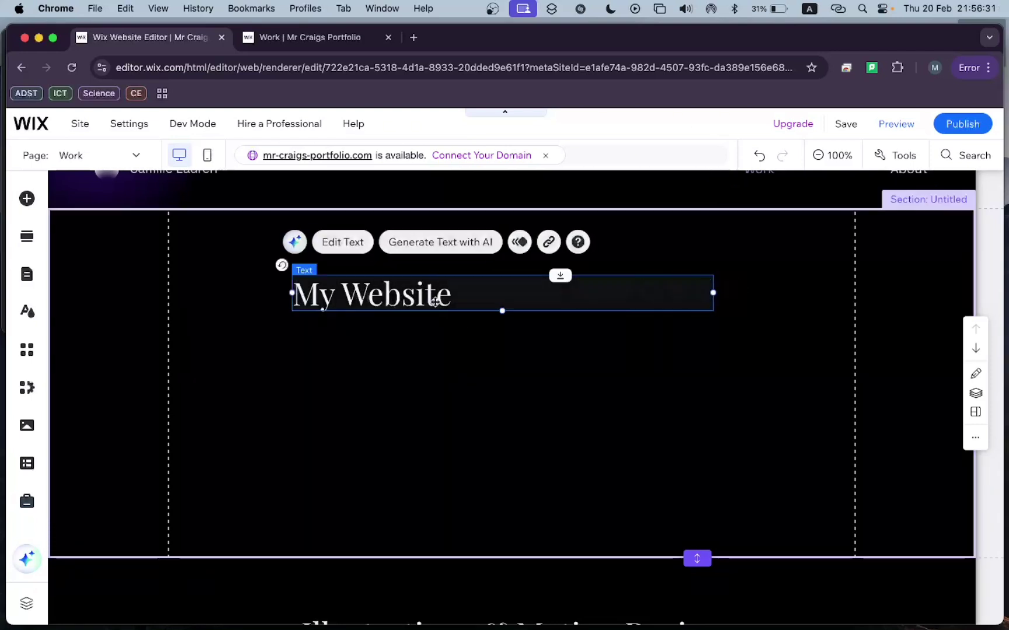
Step: Examine the text settings of the "My Website" heading, including font size, formatting, effects, spacing and vertical text
double_click(435, 301)
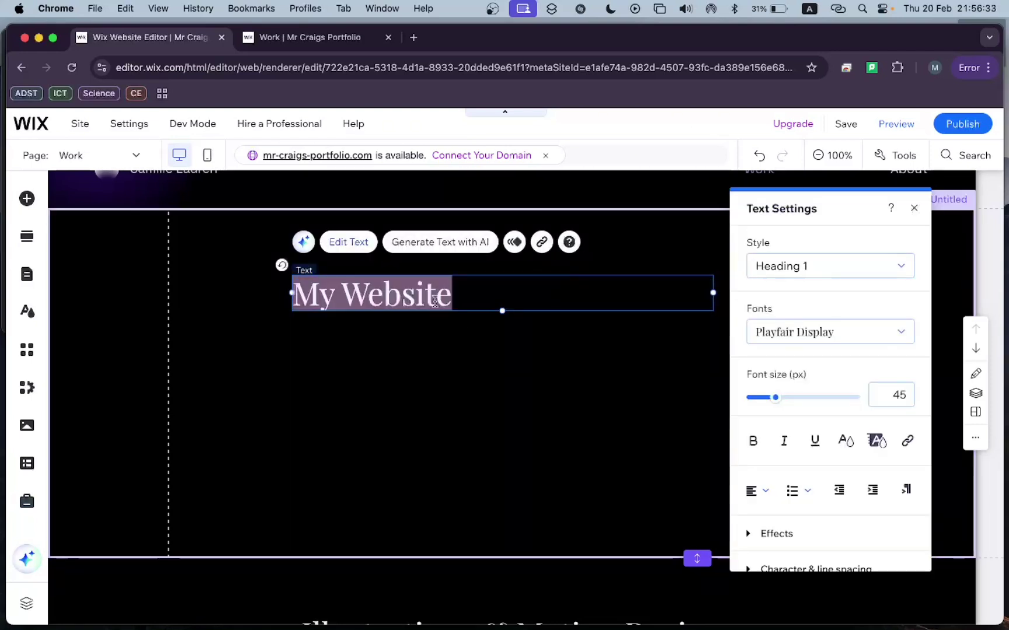
scroll(817, 451, down, 3)
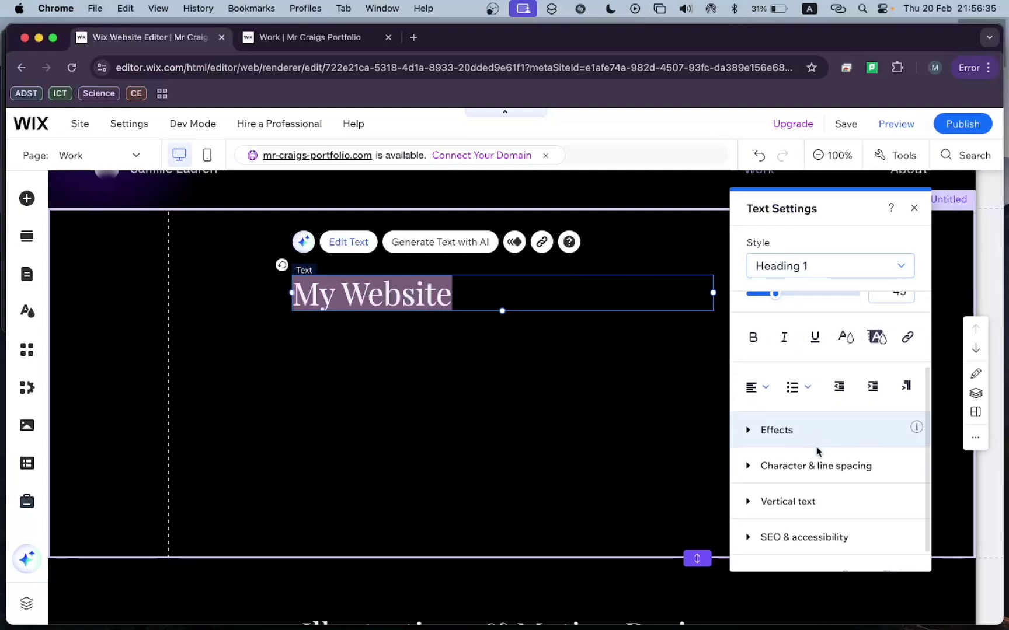
scroll(818, 451, up, 2)
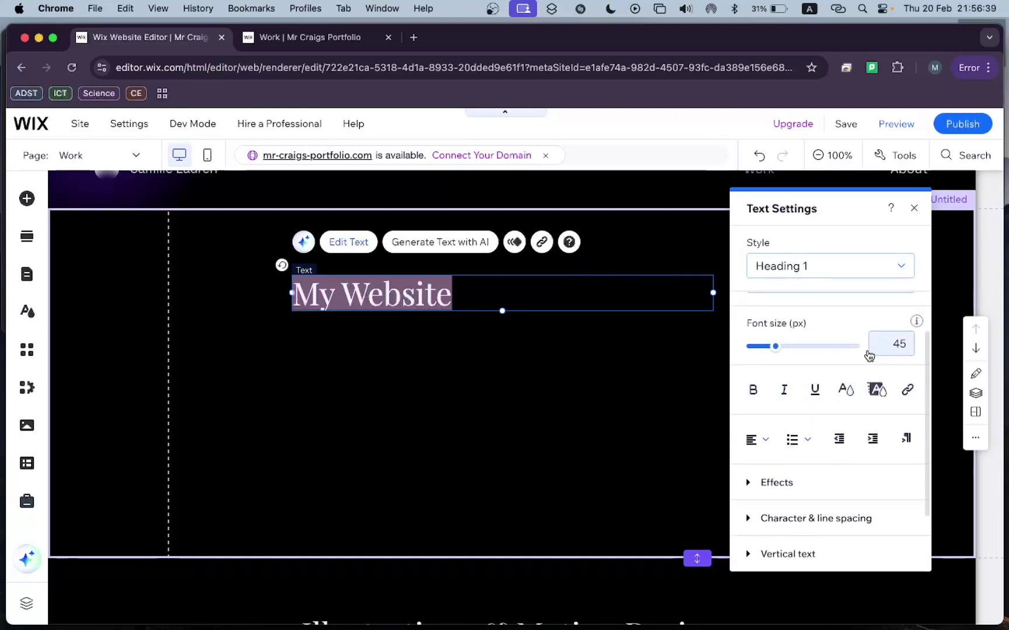
scroll(866, 354, up, 2)
scroll(866, 355, down, 1)
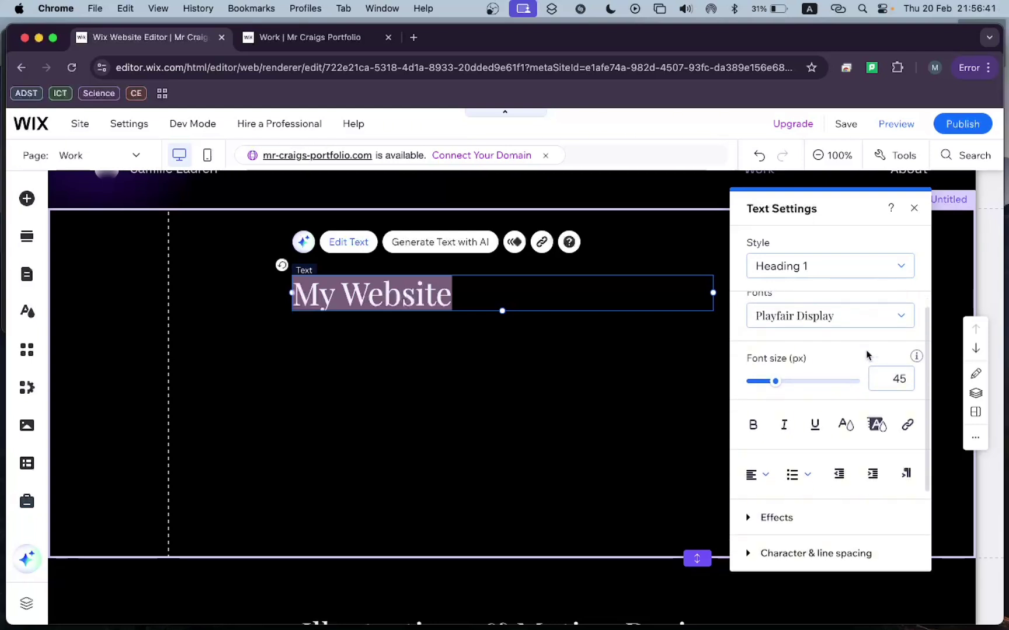
scroll(834, 372, down, 4)
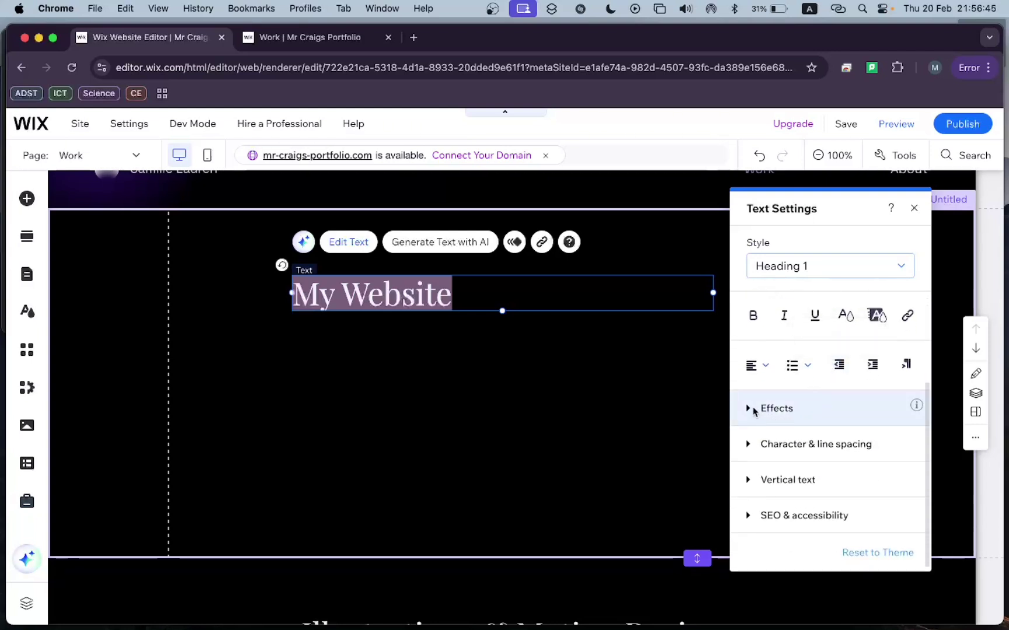
Step: Try vertical text on the "My Website" heading, switch it back off and close the text settings
click(750, 483)
click(896, 470)
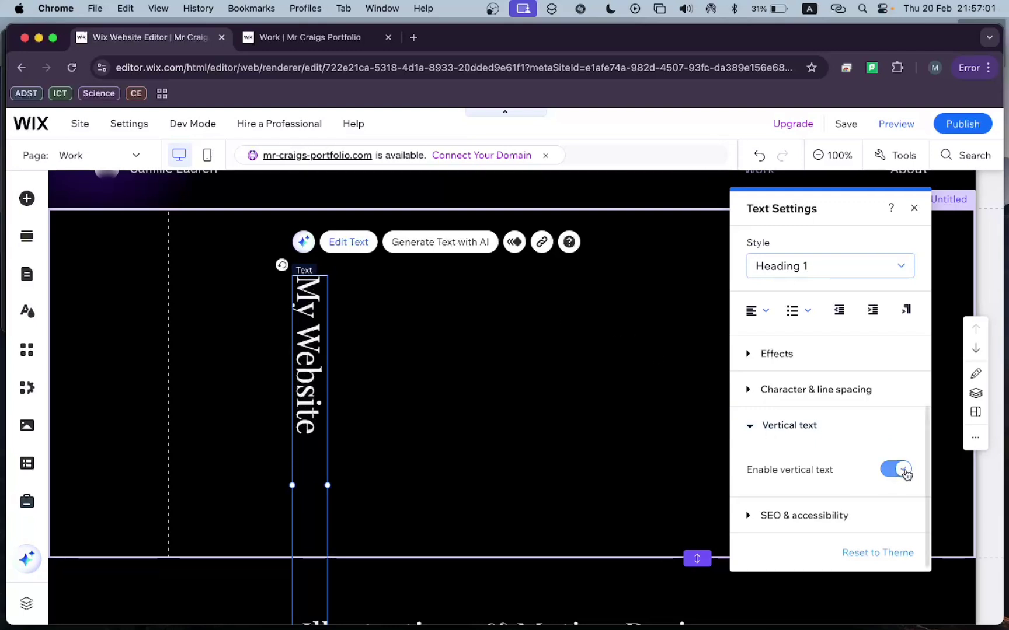
click(906, 474)
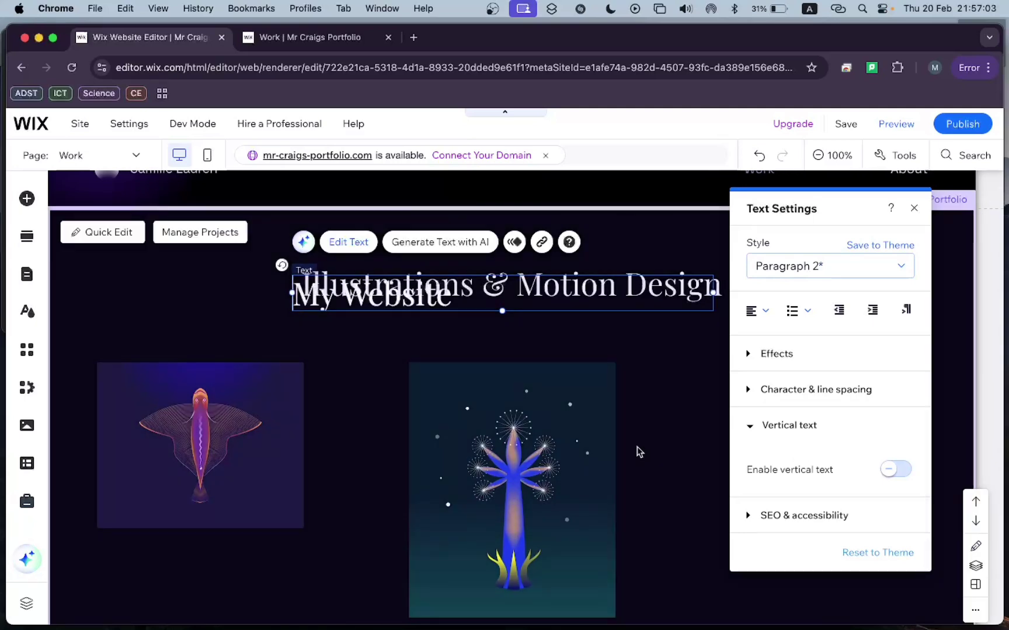
click(914, 209)
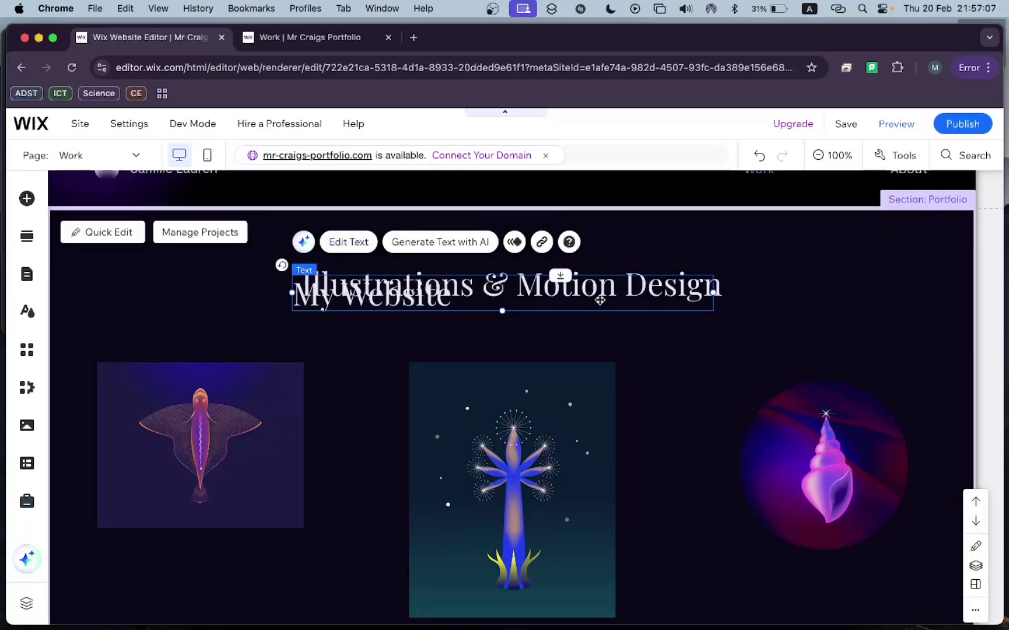
Step: Undo both vertical text changes on the "My Website" heading
scroll(596, 289, up, 2)
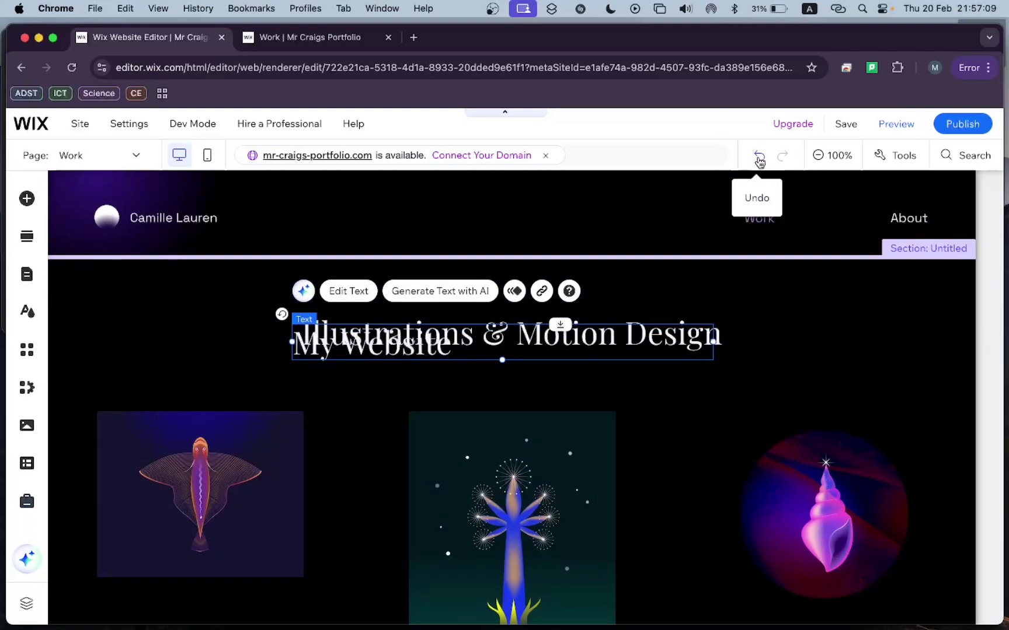
click(759, 156)
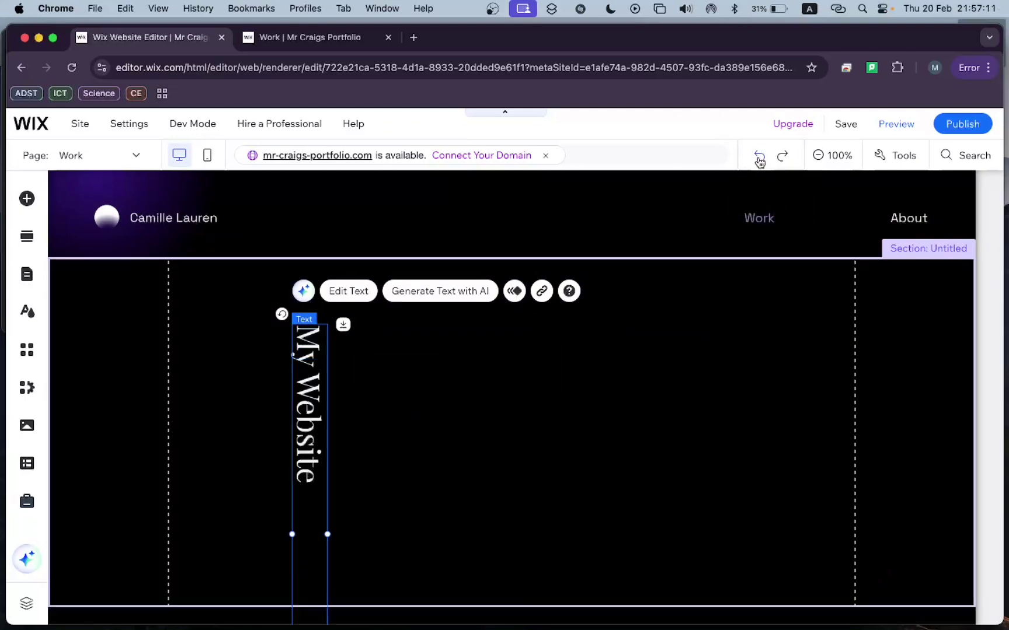
click(759, 157)
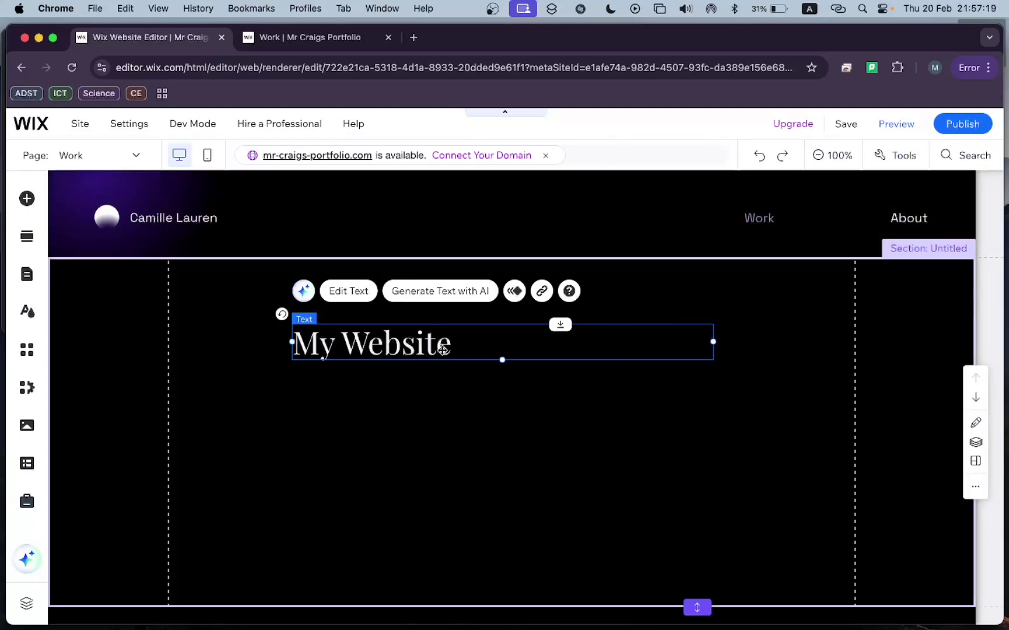
Step: Shorten the untitled section to end just below its "My Website" heading, and delete that section from the page
scroll(679, 533, down, 2)
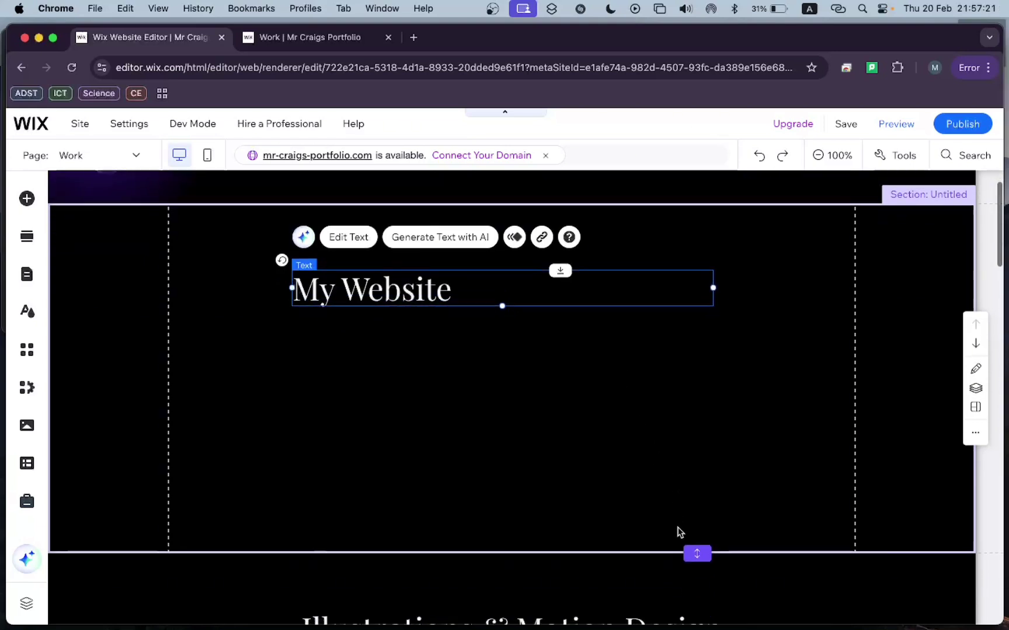
drag(699, 553, 689, 348)
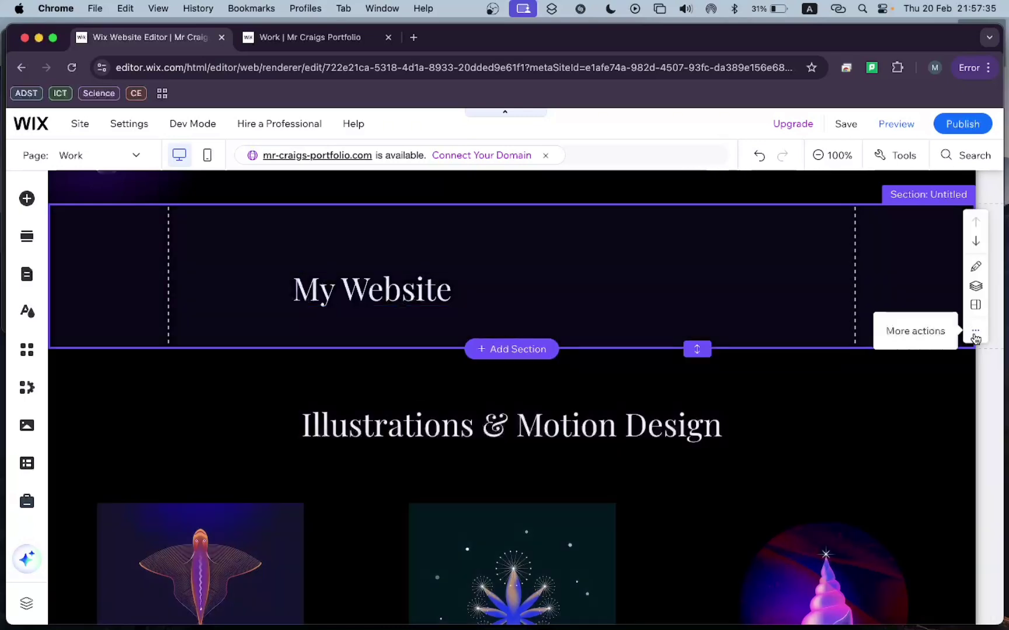
click(976, 335)
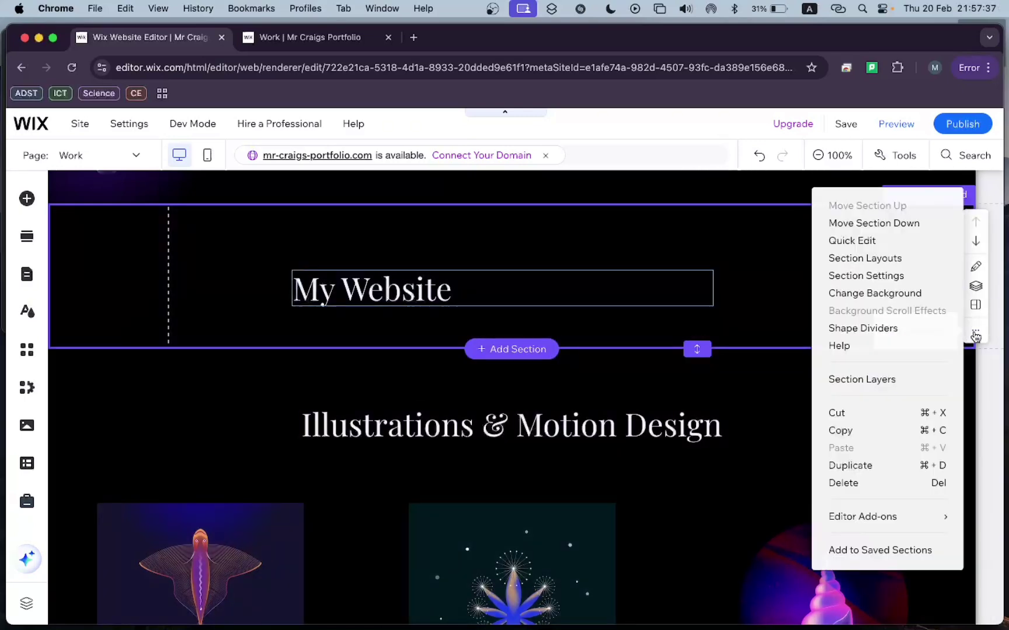
click(911, 483)
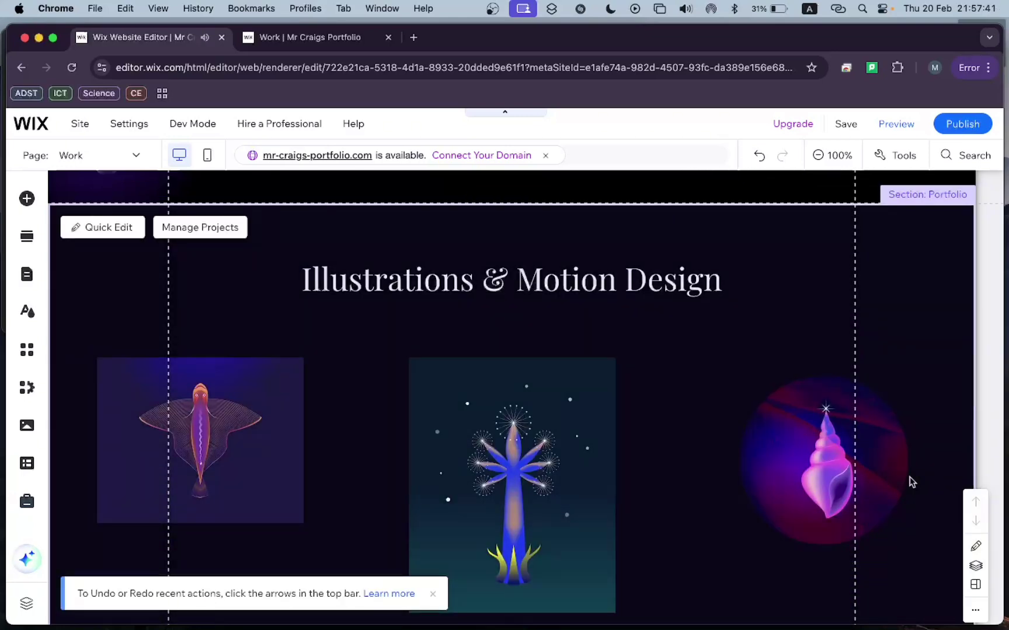
Step: Open the footer's quick editing options and change the copyright year to 2025
scroll(800, 349, up, 2)
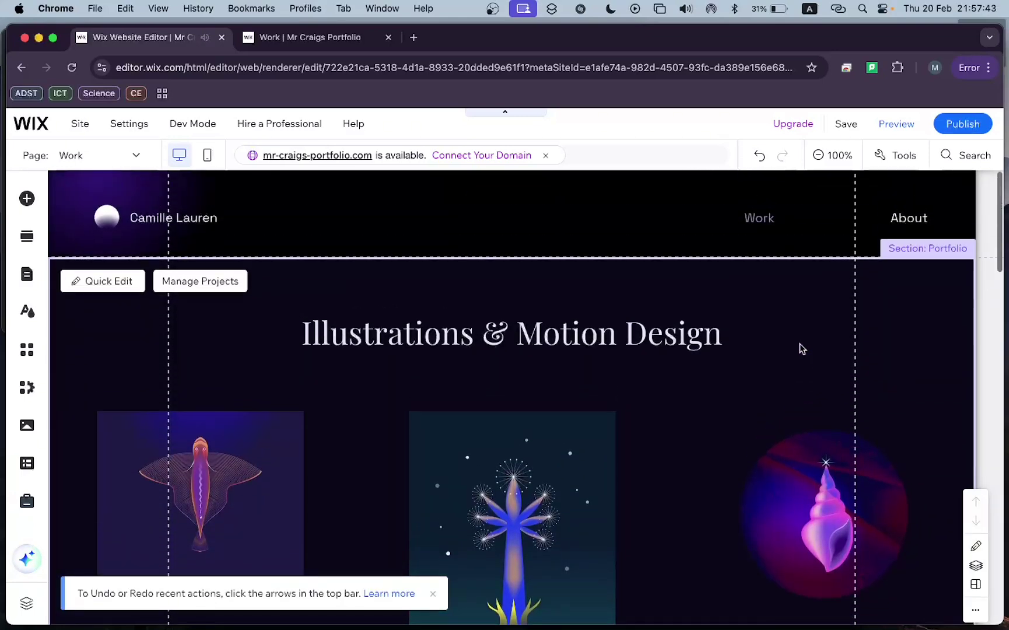
scroll(800, 349, down, 3)
scroll(800, 349, down, 10)
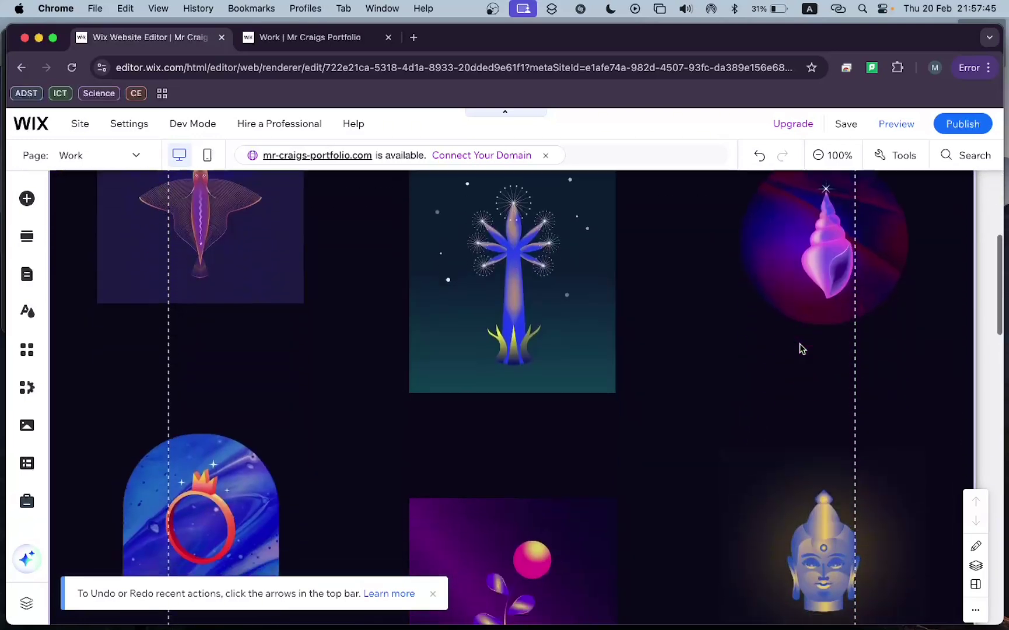
scroll(800, 349, down, 5)
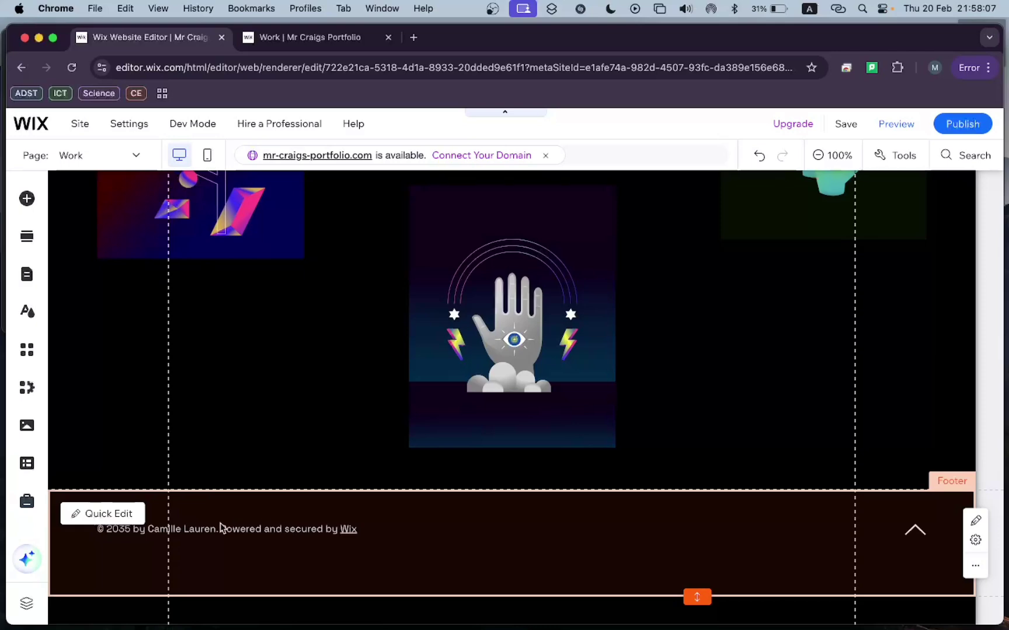
click(114, 519)
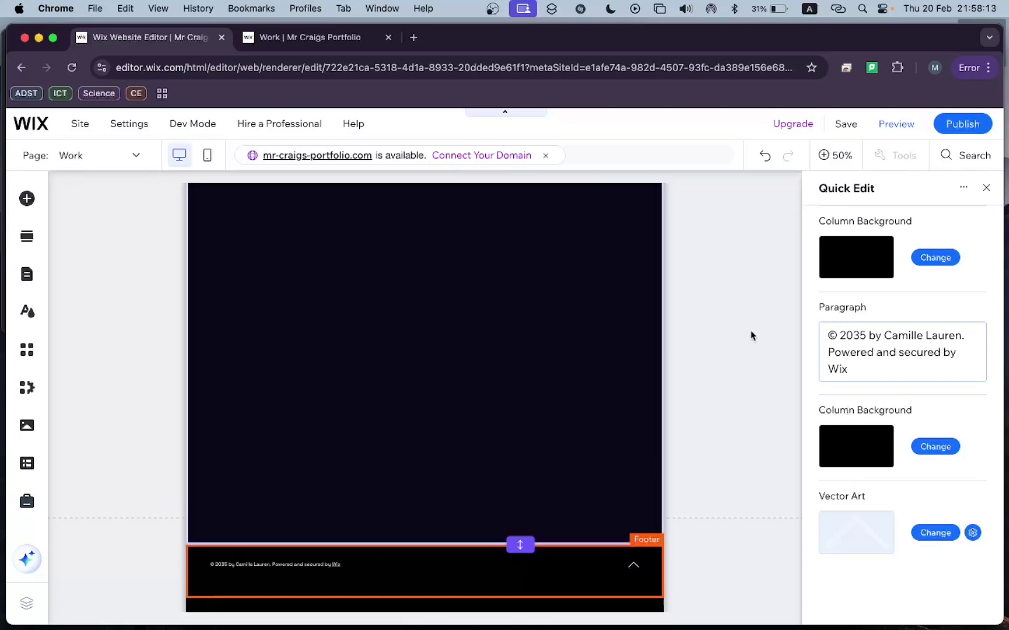
click(867, 345)
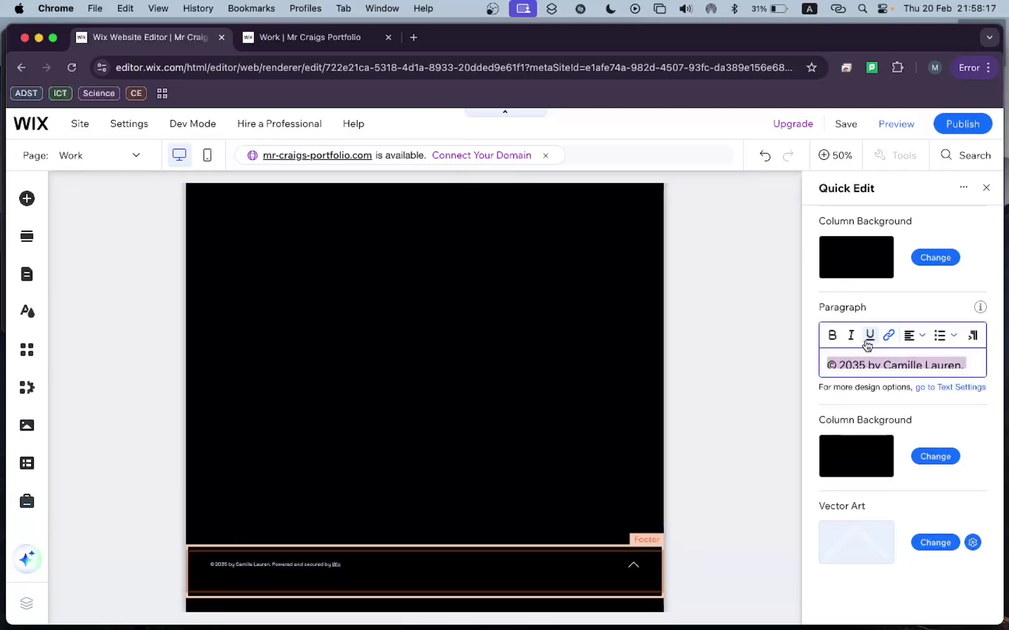
click(937, 364)
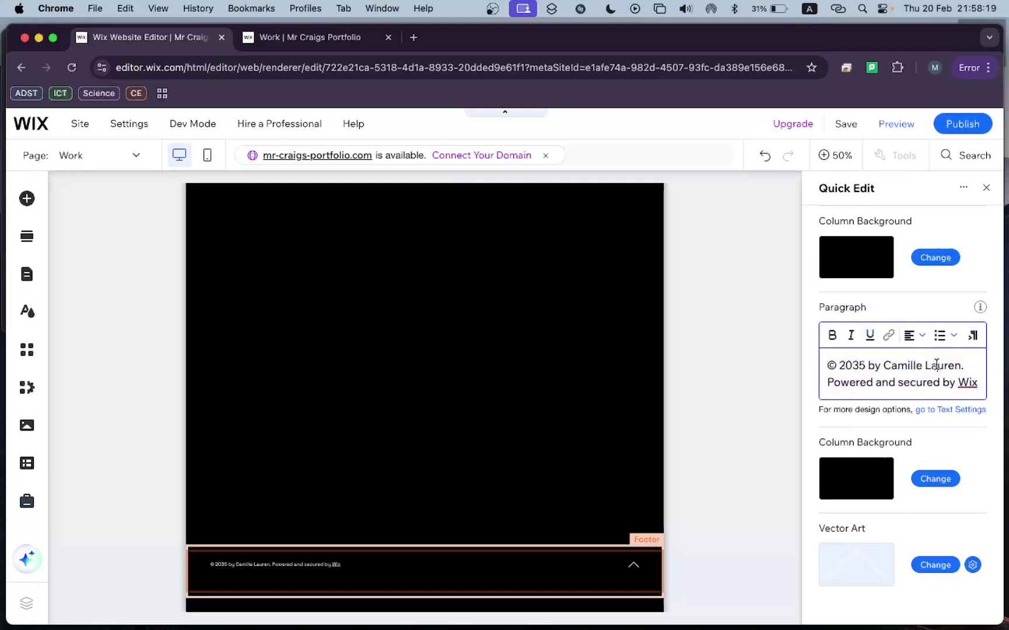
key(BackSpace)
text(2)
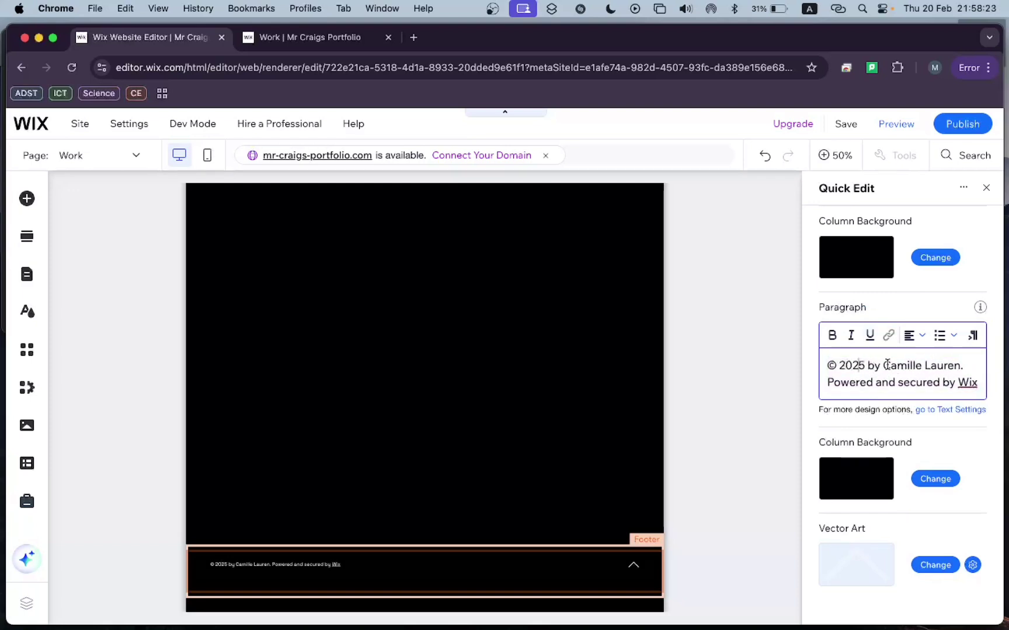
Step: Replace the template artist's name in the footer copyright line with the site owner's name
drag(891, 365, 965, 365)
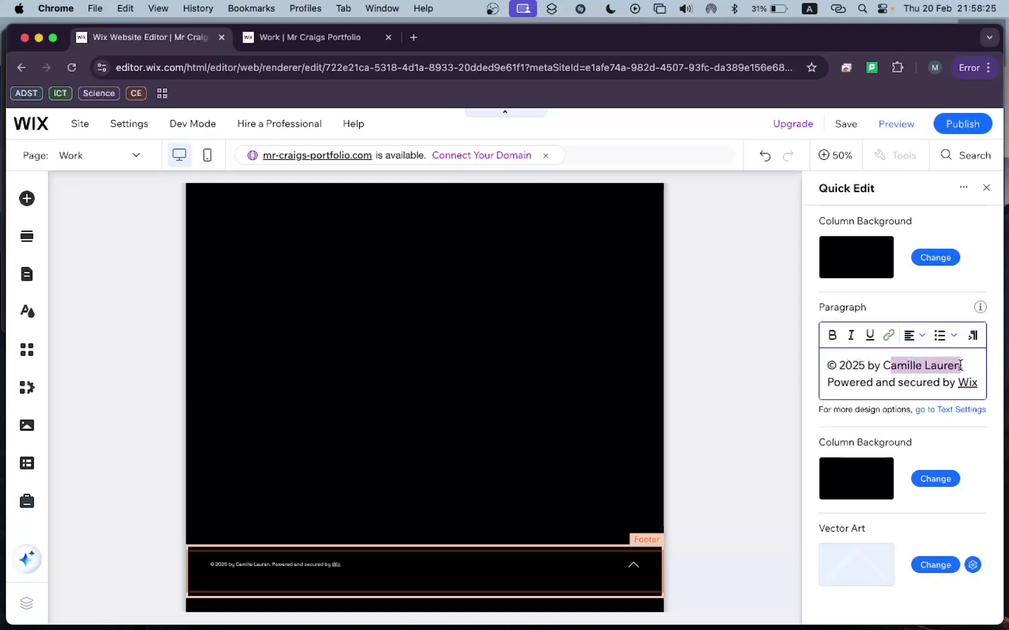
key(BackSpace)
key(BackSpace)
text(Mr Craig)
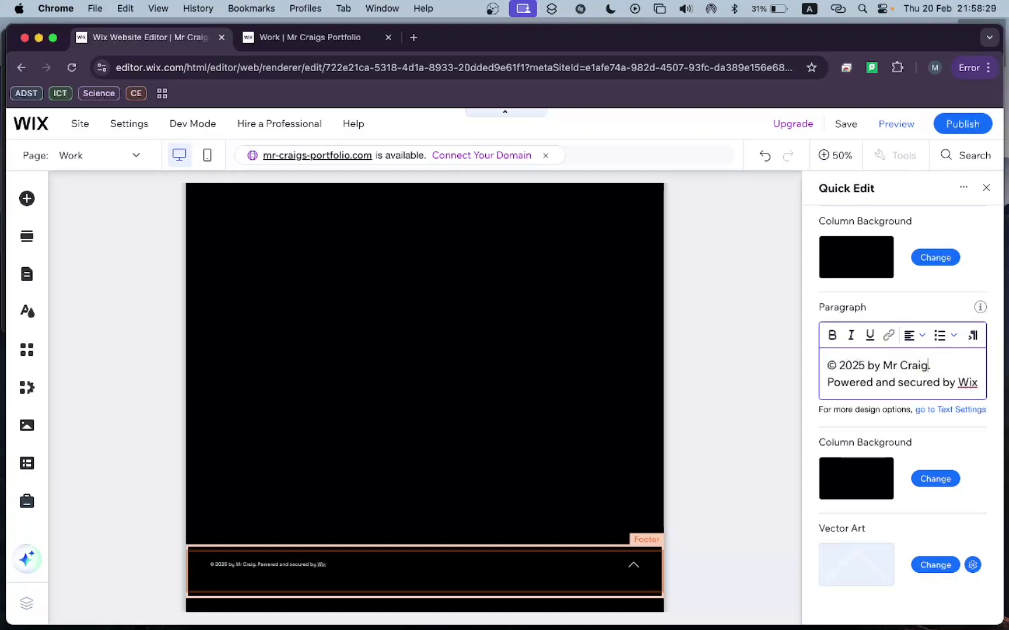
Step: Remove "Powered and secured by Wix" from the footer text, close the quick editing options and check the footer on the page
drag(827, 383, 977, 390)
key(BackSpace)
key(BackSpace)
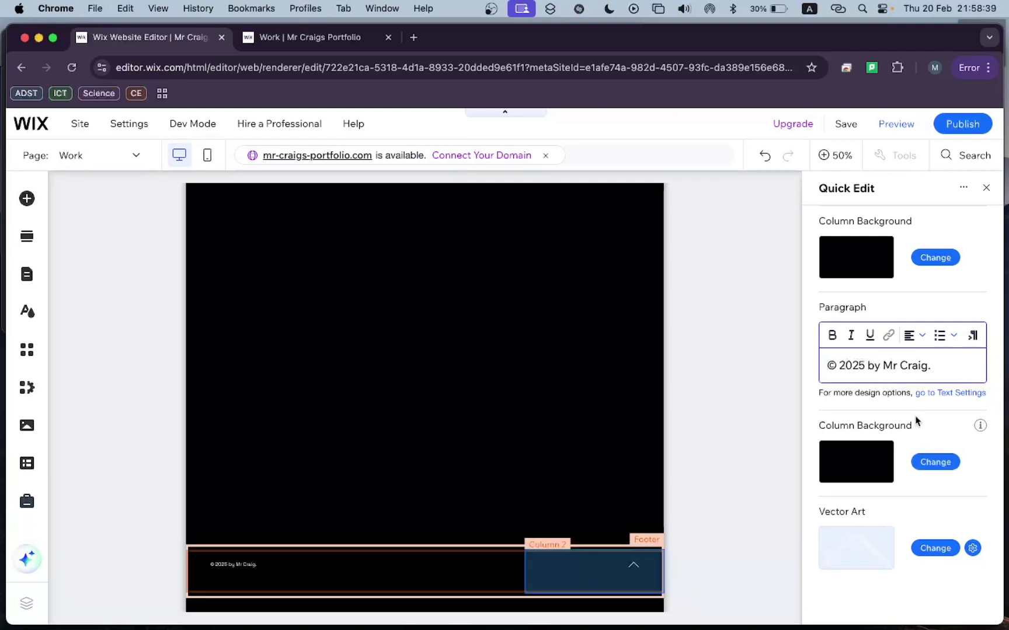
click(986, 189)
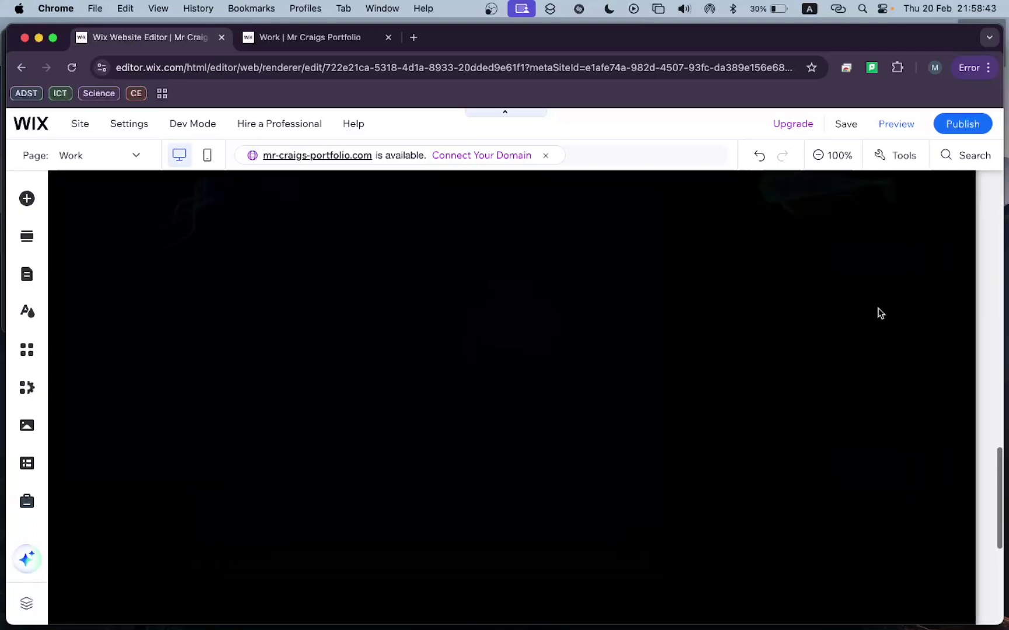
scroll(626, 427, down, 4)
scroll(626, 424, down, 1)
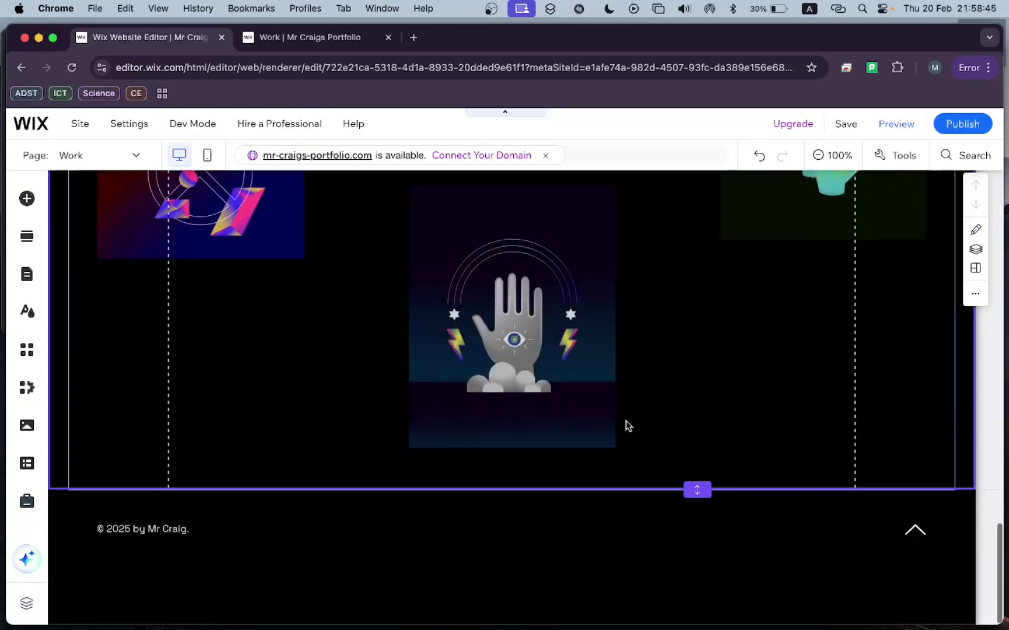
click(308, 547)
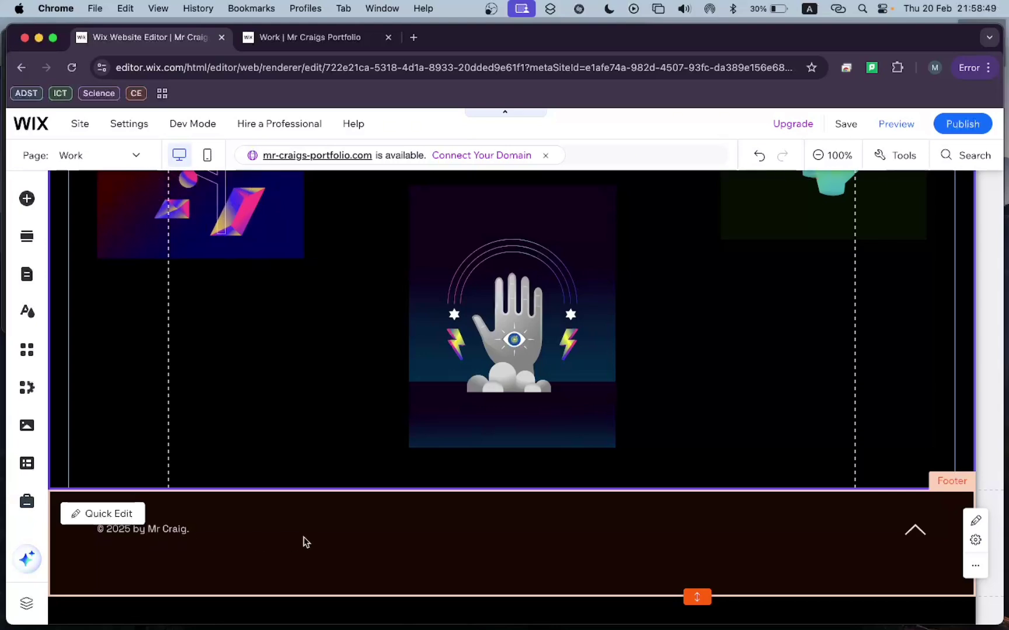
Step: Review the header and the "Illustrations & Motion Design" portfolio section of the edited Work page
scroll(304, 542, up, 10)
scroll(304, 567, up, 6)
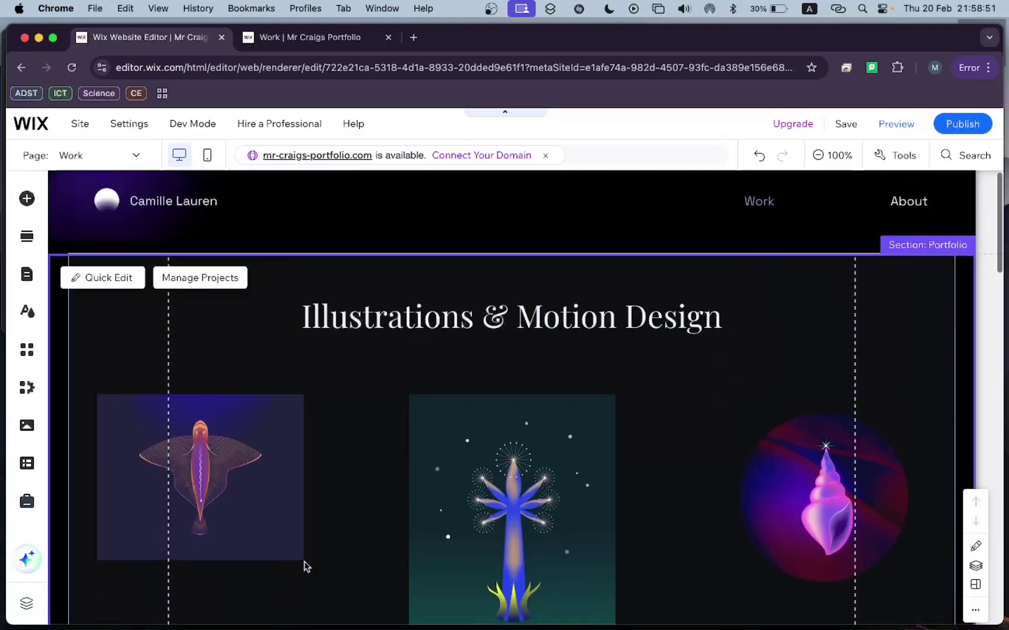
click(367, 214)
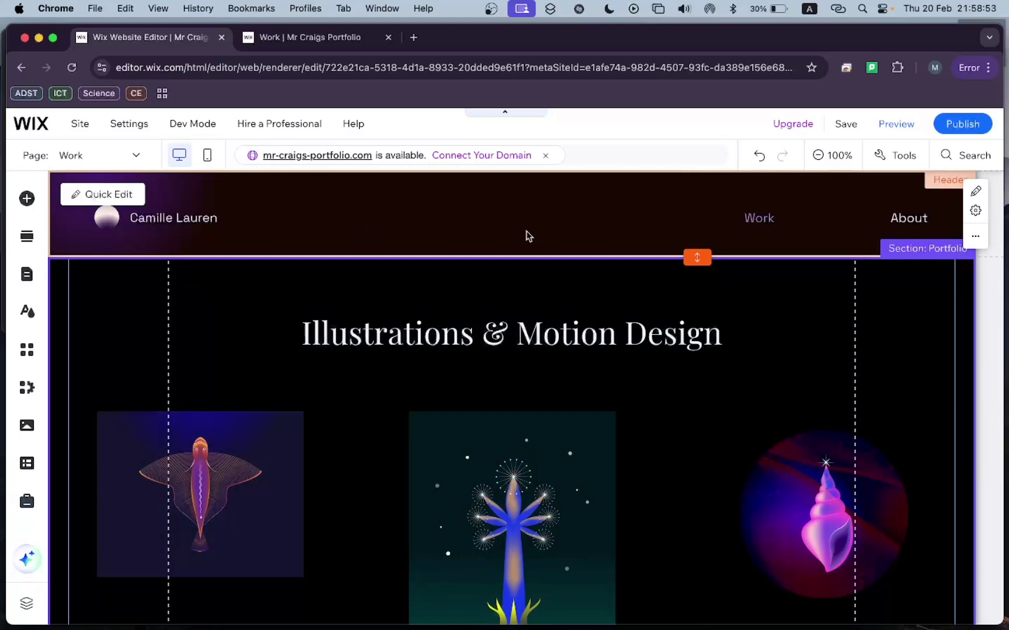
click(619, 372)
click(583, 189)
click(570, 280)
click(560, 214)
click(223, 289)
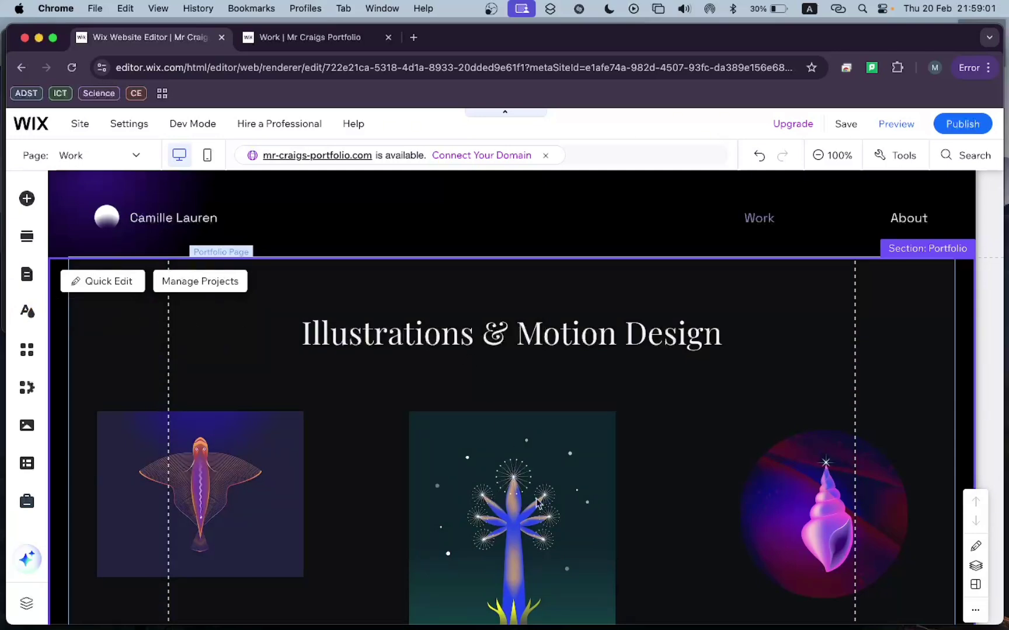
scroll(496, 478, down, 3)
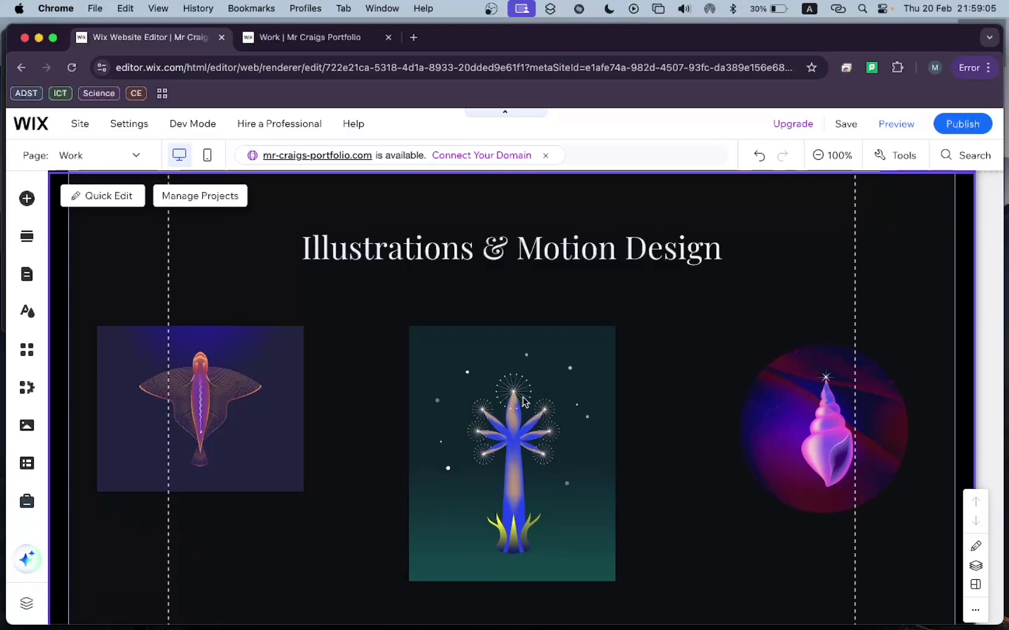
scroll(525, 403, up, 3)
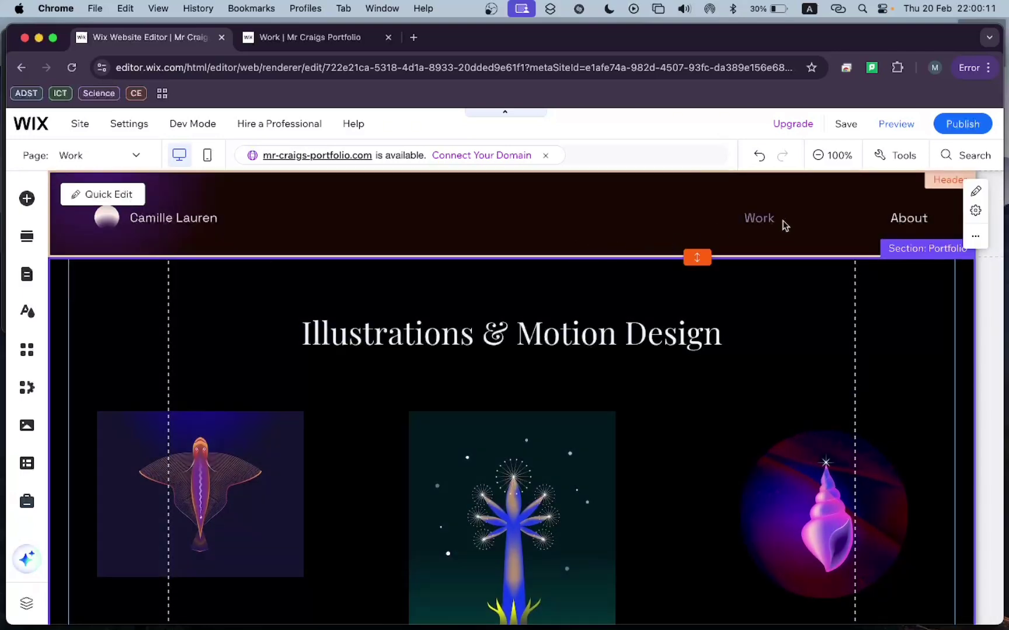
Step: Publish the latest site changes and dismiss the publishing confirmation
mouse_move(965, 126)
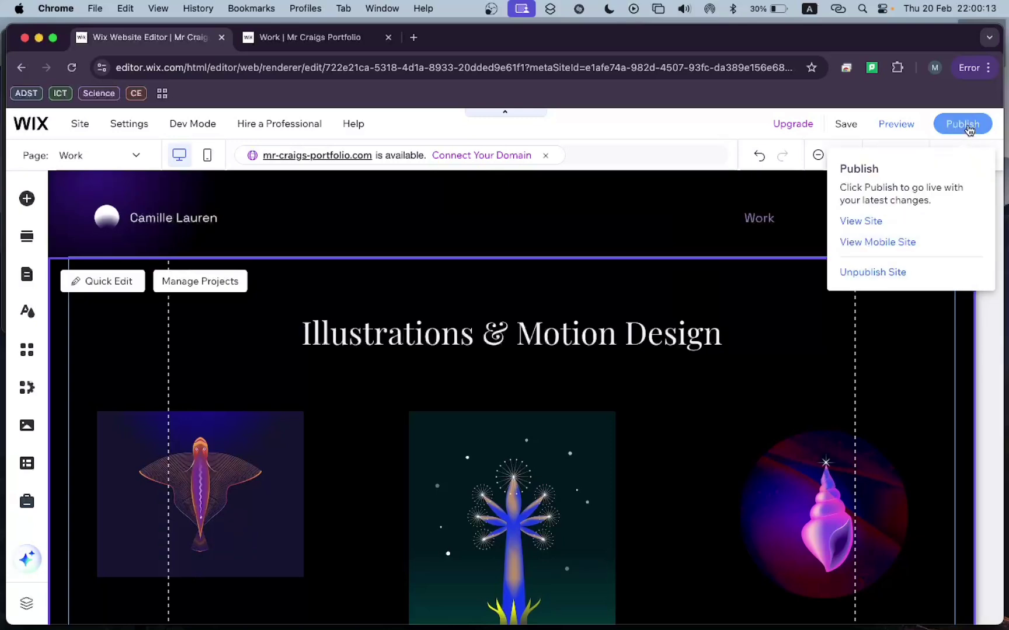
click(969, 129)
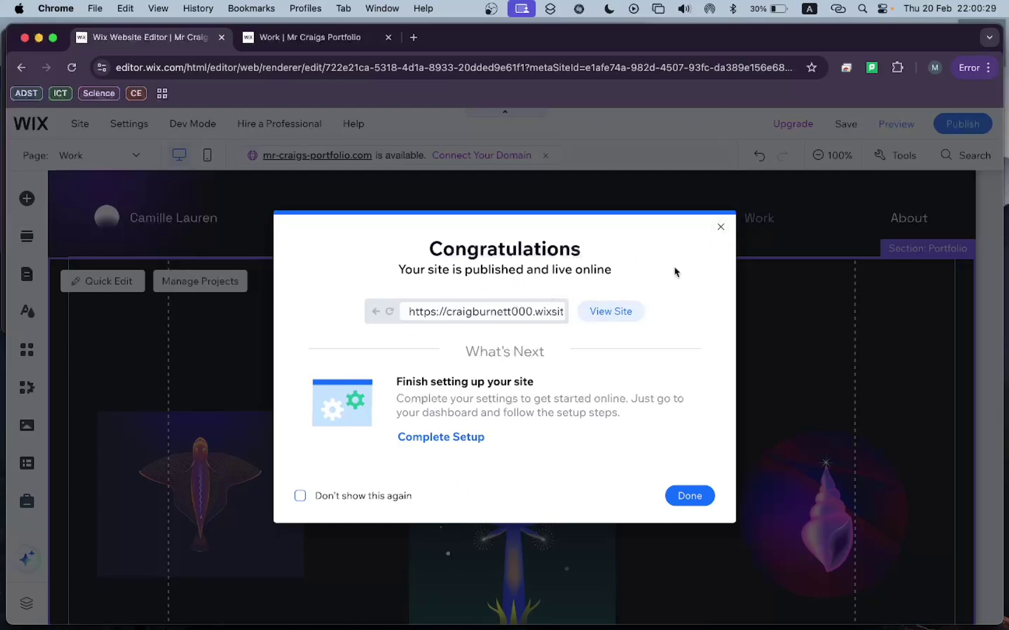
click(721, 231)
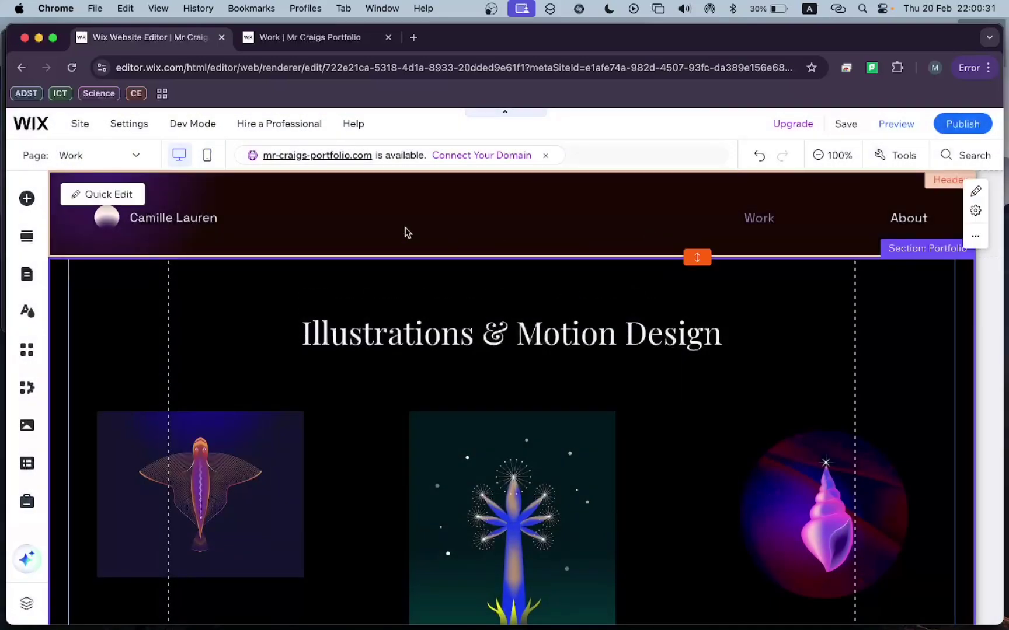
Step: Reload the live portfolio site to check the published changes, and return to the Wix Website Editor
click(342, 44)
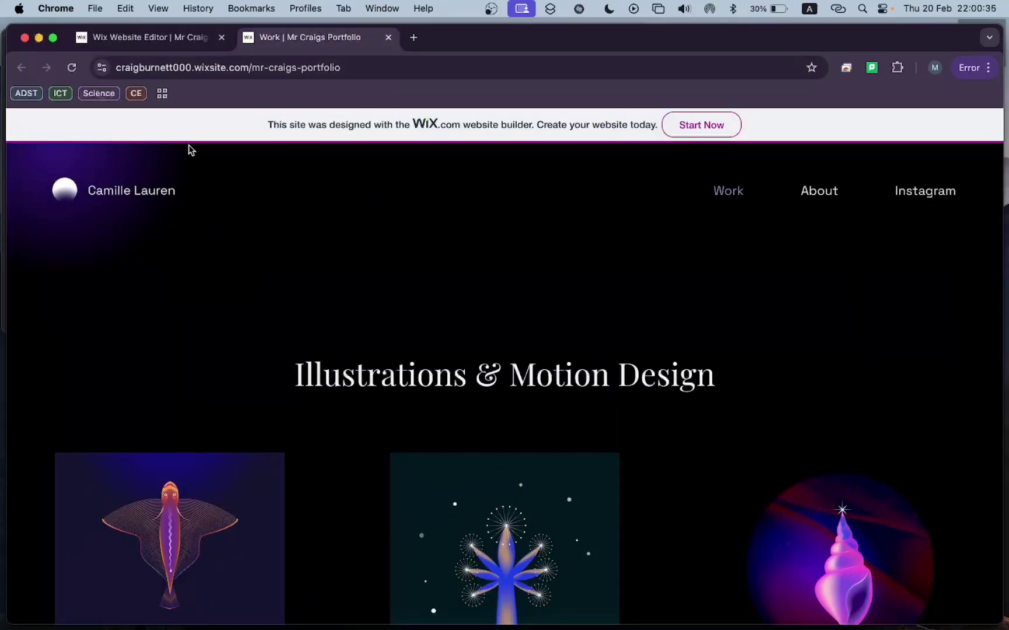
click(71, 67)
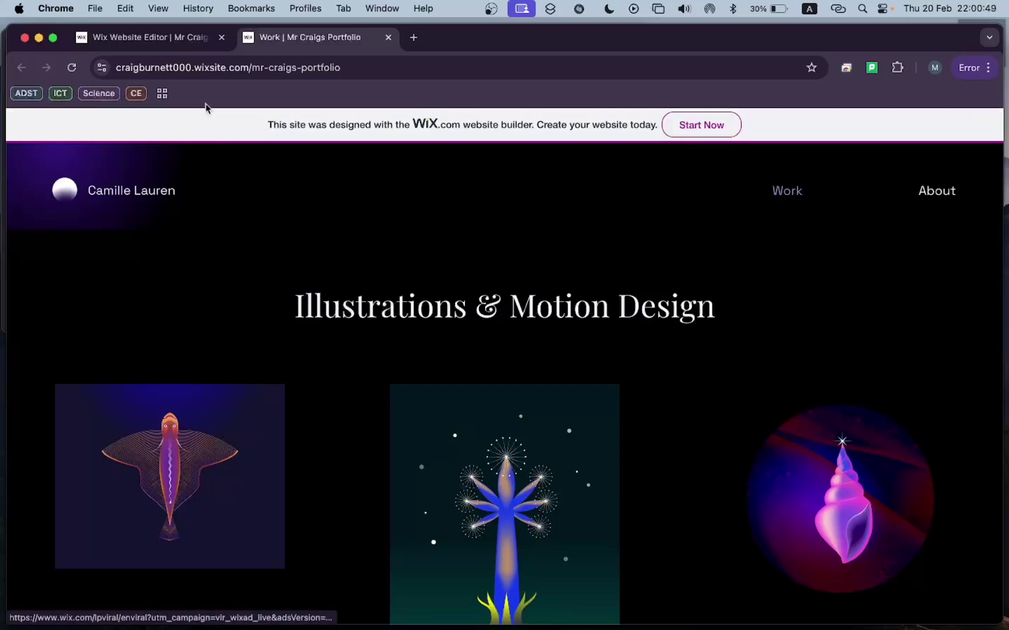
click(175, 48)
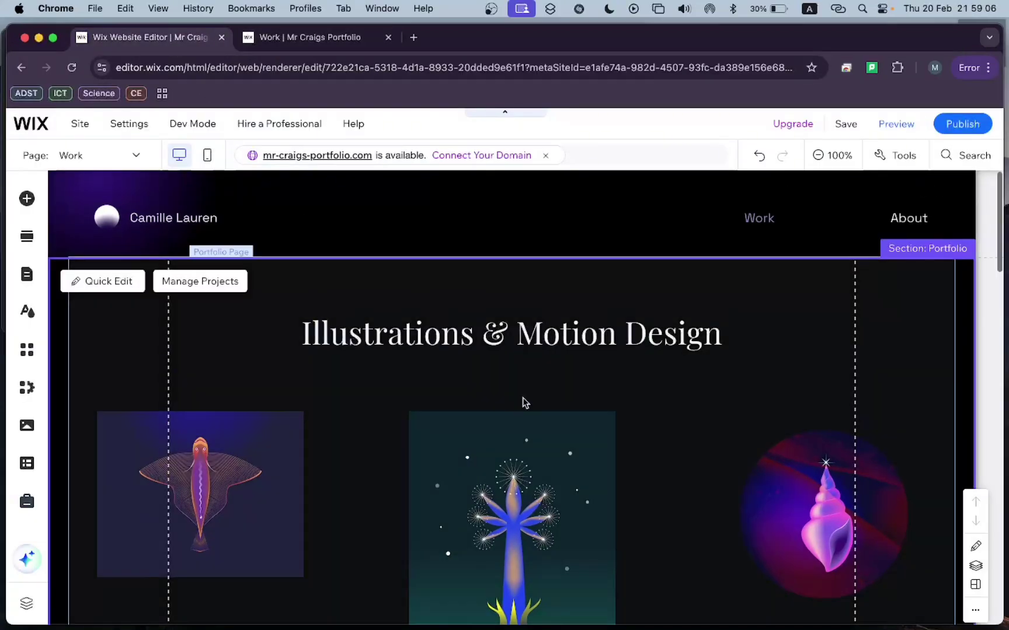